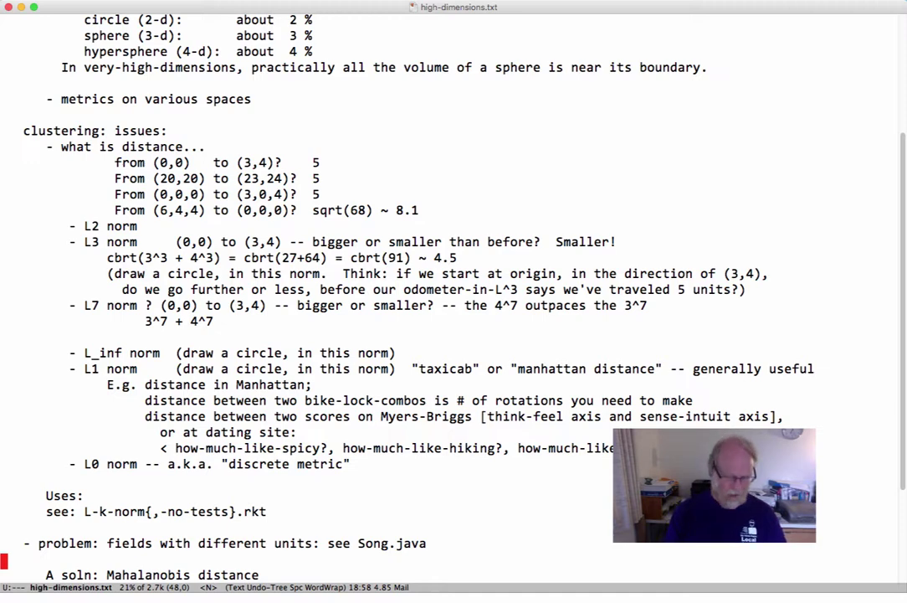
Switch to the Song.java buffer and move up to the isComedy field.
{"action": "key", "text": "ctrl+x"}
{"action": "key", "text": "b"}
{"action": "key", "text": "Return"}
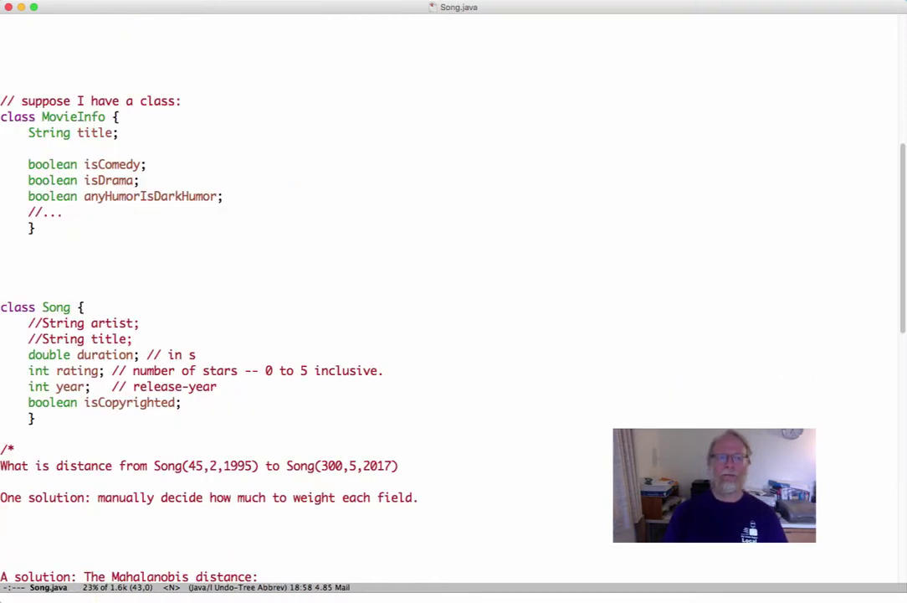
{"action": "key", "text": "Up"}
{"action": "key", "text": "Up"}
{"action": "key", "text": "Up"}
{"action": "key", "text": "Up"}
{"action": "key", "text": "Up"}
{"action": "key", "text": "Up"}
{"action": "key", "text": "Up"}
{"action": "key", "text": "Up"}
{"action": "key", "text": "Up"}
{"action": "key", "text": "Up"}
{"action": "key", "text": "Up"}
{"action": "key", "text": "Up"}
{"action": "key", "text": "Up"}
{"action": "key", "text": "Up"}
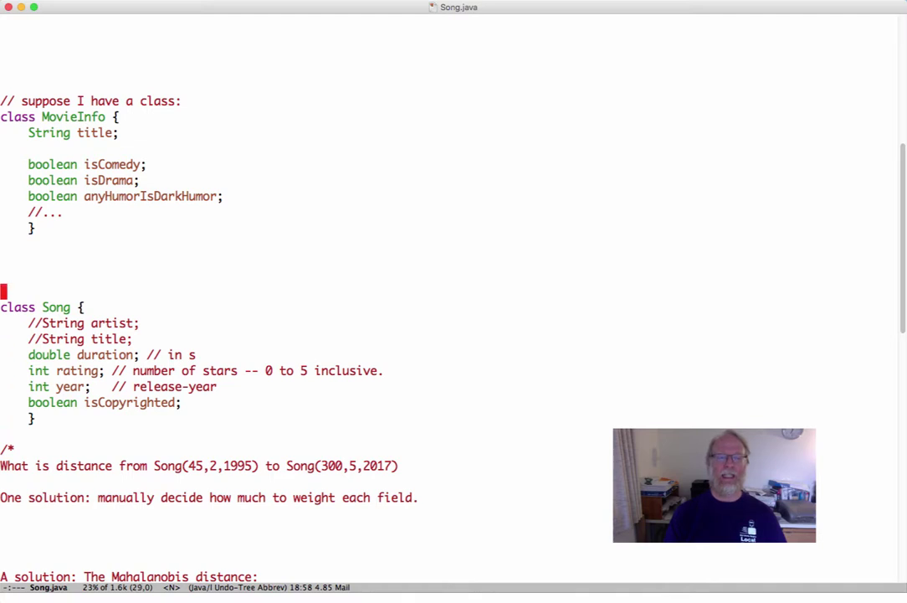
{"action": "key", "text": "Down"}
{"action": "key", "text": "Down"}
{"action": "key", "text": "Down"}
{"action": "key", "text": "Down"}
{"action": "key", "text": "Up"}
{"action": "key", "text": "Up"}
{"action": "key", "text": "Up"}
{"action": "key", "text": "Up"}
{"action": "key", "text": "Up"}
{"action": "key", "text": "Up"}
{"action": "key", "text": "Up"}
{"action": "key", "text": "Up"}
{"action": "key", "text": "Up"}
{"action": "key", "text": "Up"}
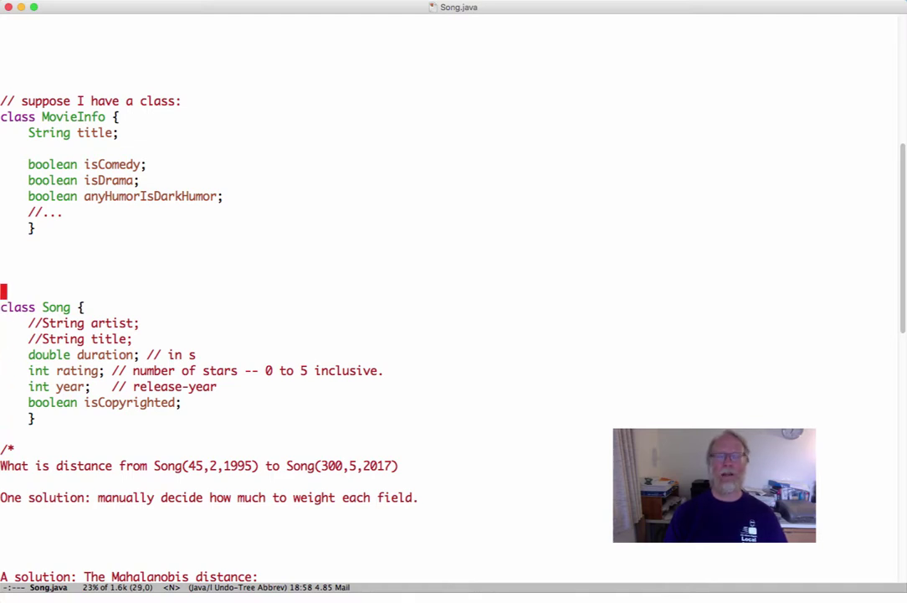
{"action": "key", "text": "Up"}
{"action": "key", "text": "Up"}
Step through the isComedy, anyHumorIsDarkHumor and isDrama fields down to the //... placeholder line.
{"action": "key", "text": "Right"}
{"action": "key", "text": "Right"}
{"action": "key", "text": "Right"}
{"action": "key", "text": "Right"}
{"action": "key", "text": "Right"}
{"action": "key", "text": "Right"}
{"action": "key", "text": "Right"}
{"action": "key", "text": "Right"}
{"action": "key", "text": "Right"}
{"action": "key", "text": "Right"}
{"action": "key", "text": "Right"}
{"action": "key", "text": "Right"}
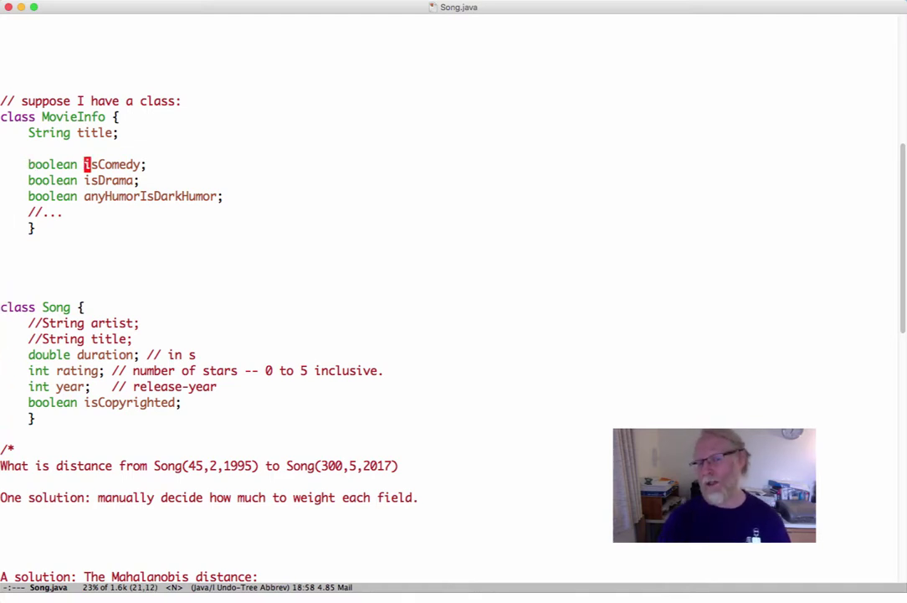
{"action": "key", "text": "Down"}
{"action": "key", "text": "Down"}
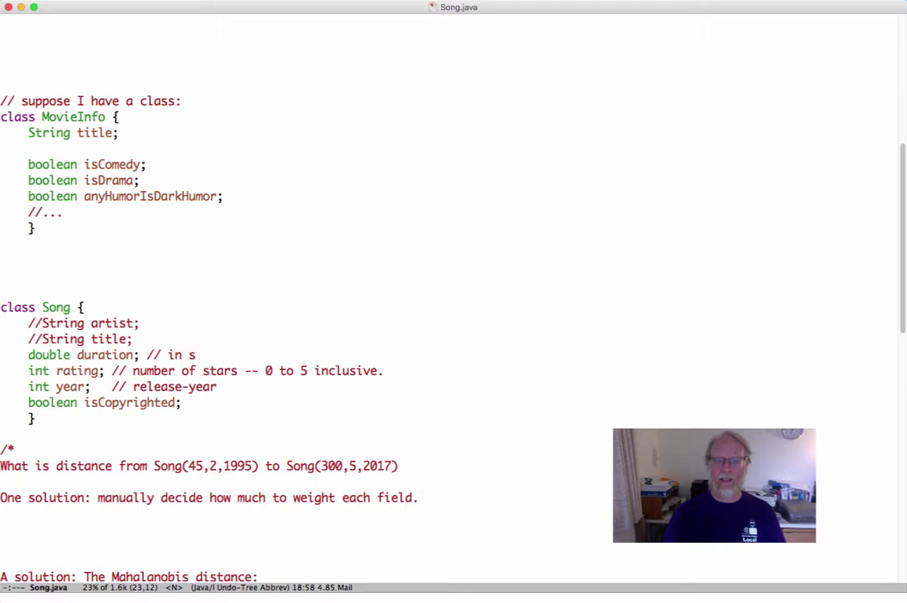
{"action": "key", "text": "ctrl+a"}
{"action": "key", "text": "Up"}
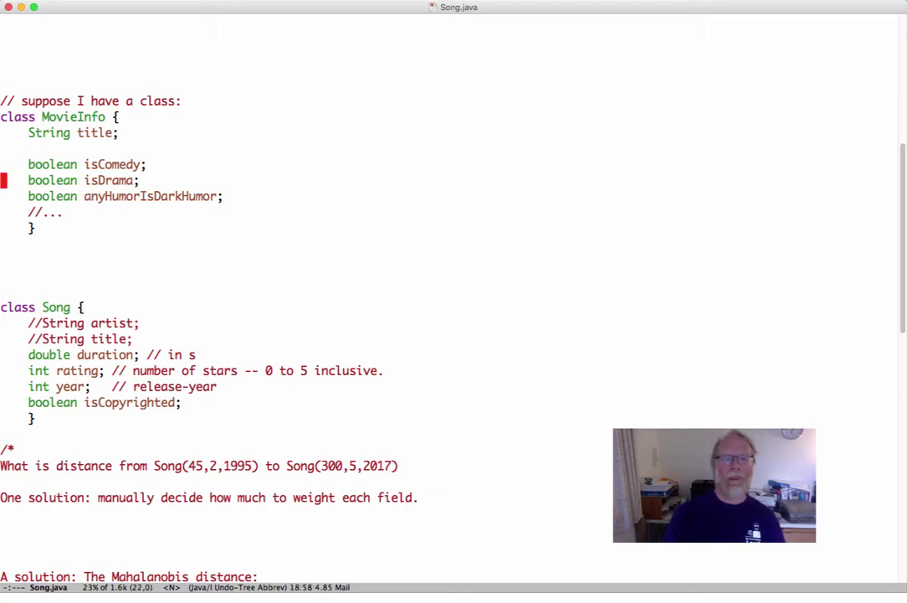
{"action": "key", "text": "Up"}
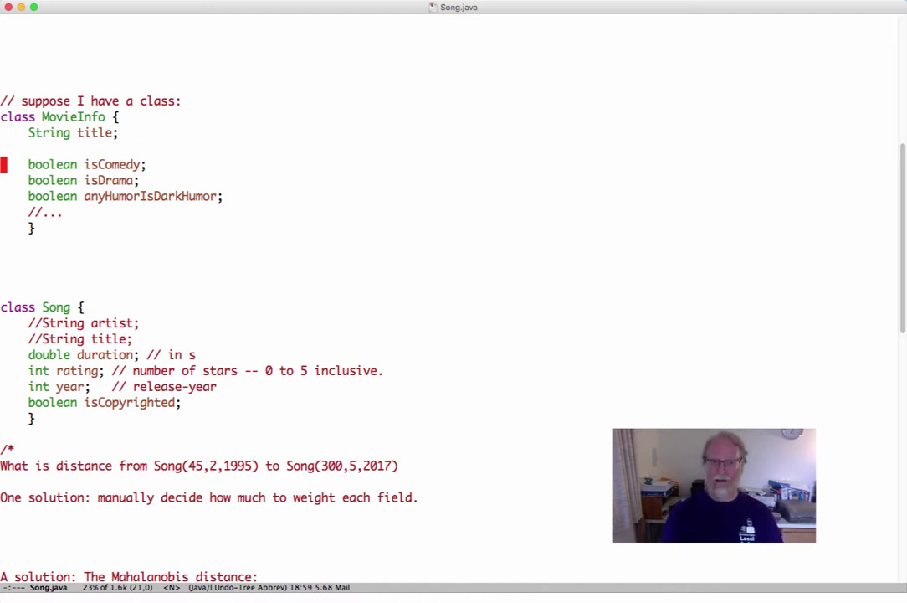
{"action": "key", "text": "Down"}
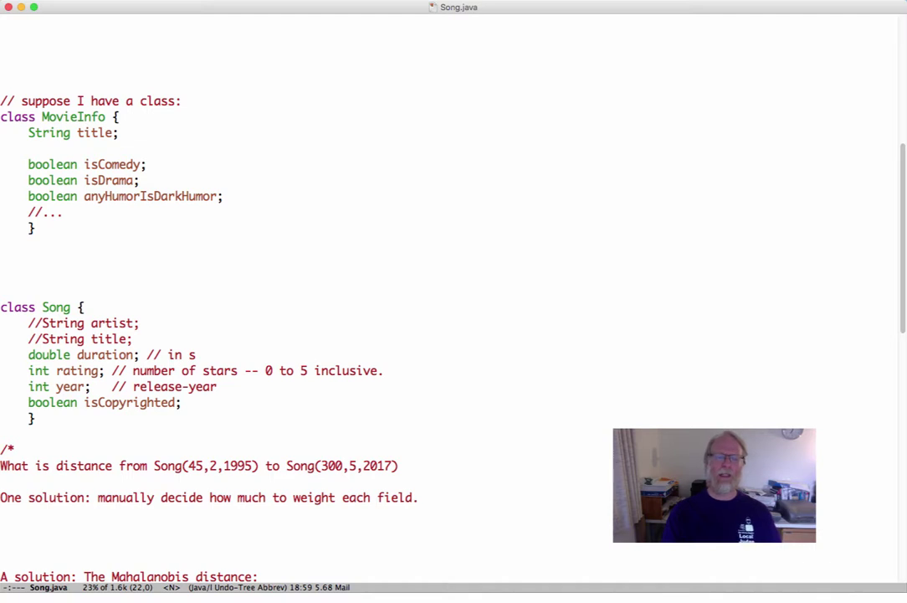
{"action": "key", "text": "Down"}
{"action": "key", "text": "Down"}
{"action": "key", "text": "Down"}
{"action": "key", "text": "Down"}
{"action": "key", "text": "Down"}
{"action": "key", "text": "Down"}
{"action": "key", "text": "Down"}
{"action": "key", "text": "Down"}
{"action": "key", "text": "Down"}
{"action": "key", "text": "Down"}
{"action": "key", "text": "Down"}
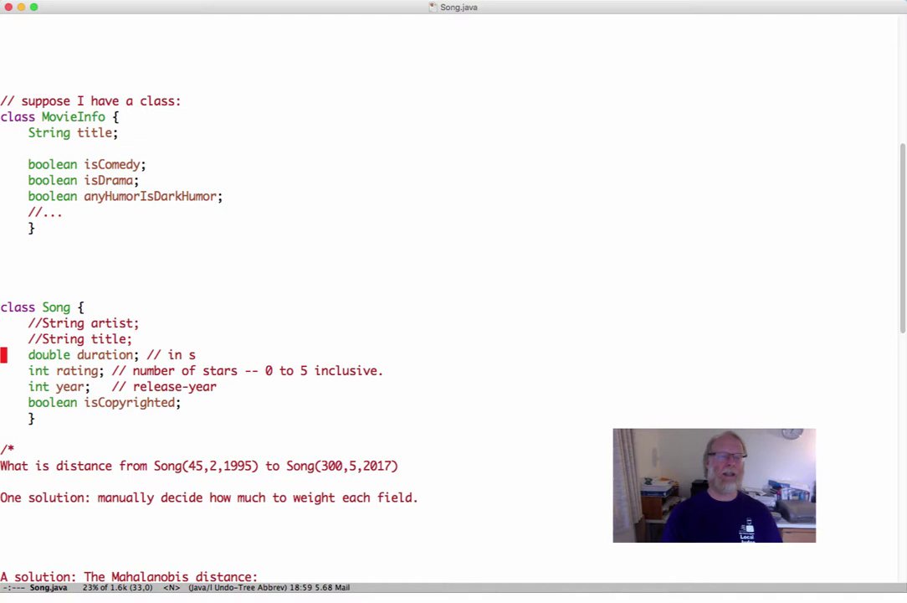
{"action": "left_click", "coordinate": [4, 338]}
{"action": "left_click", "coordinate": [3, 354]}
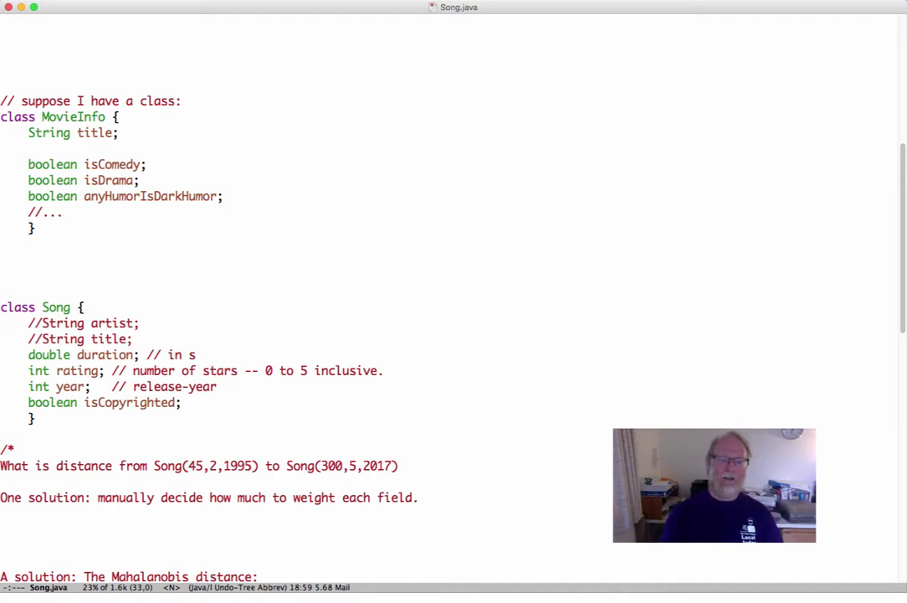
{"action": "left_click", "coordinate": [3, 322]}
{"action": "left_click", "coordinate": [3, 307]}
{"action": "left_click", "coordinate": [80, 307]}
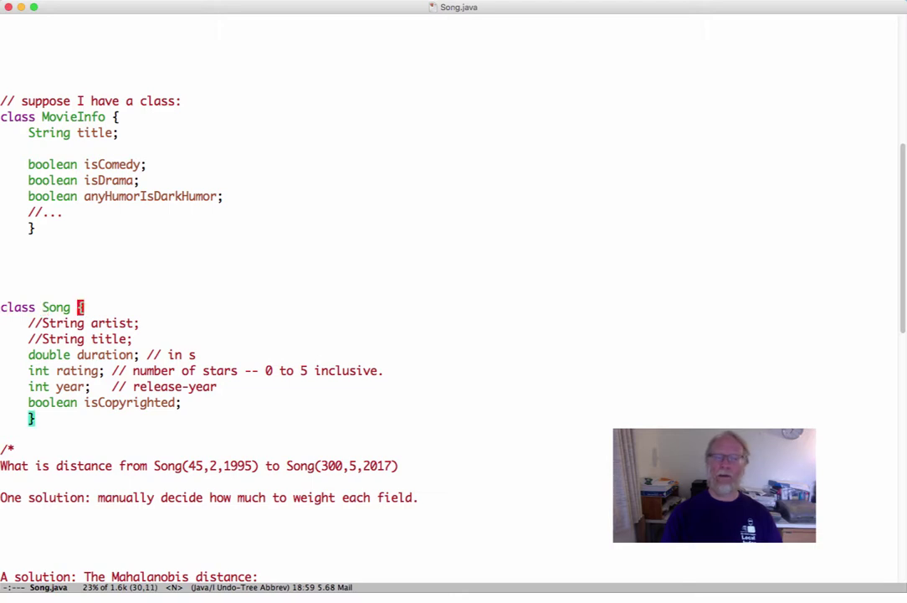
{"action": "left_click", "coordinate": [73, 307]}
{"action": "left_click", "coordinate": [59, 308]}
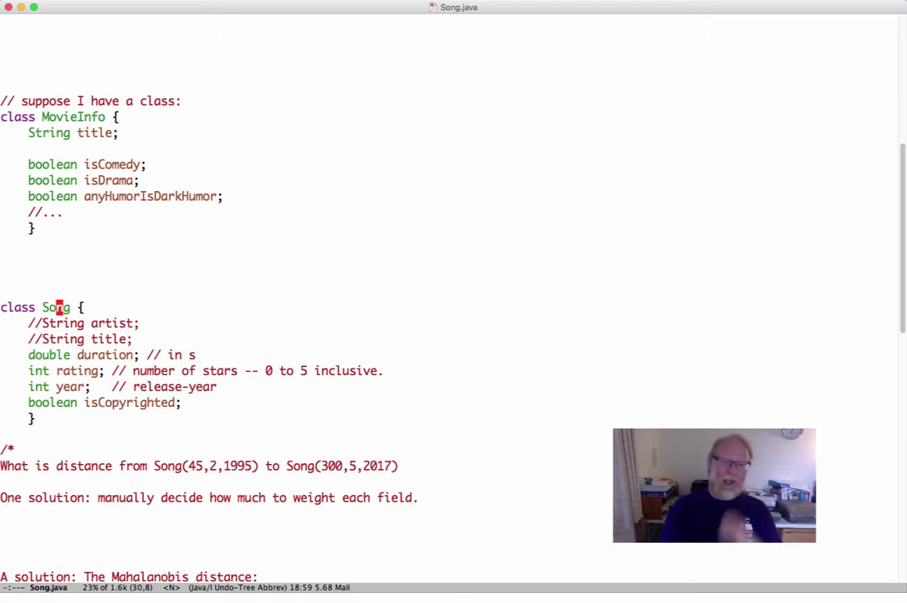
{"action": "key", "text": "ctrl+a"}
{"action": "key", "text": "ctrl+n"}
{"action": "key", "text": "ctrl+n"}
{"action": "key", "text": "ctrl+n"}
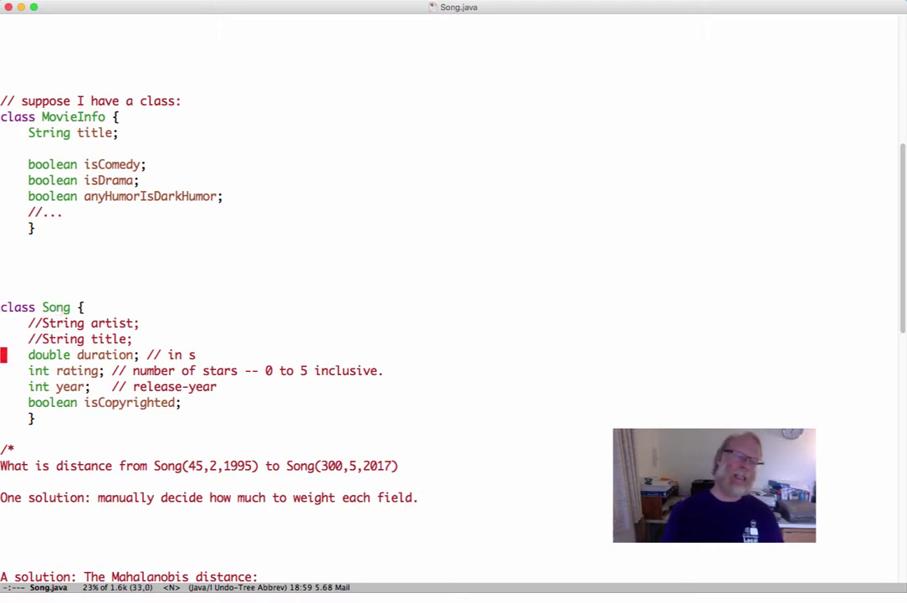
{"action": "key", "text": "alt+m"}
{"action": "key", "text": "alt+f"}
{"action": "key", "text": "ctrl+f"}
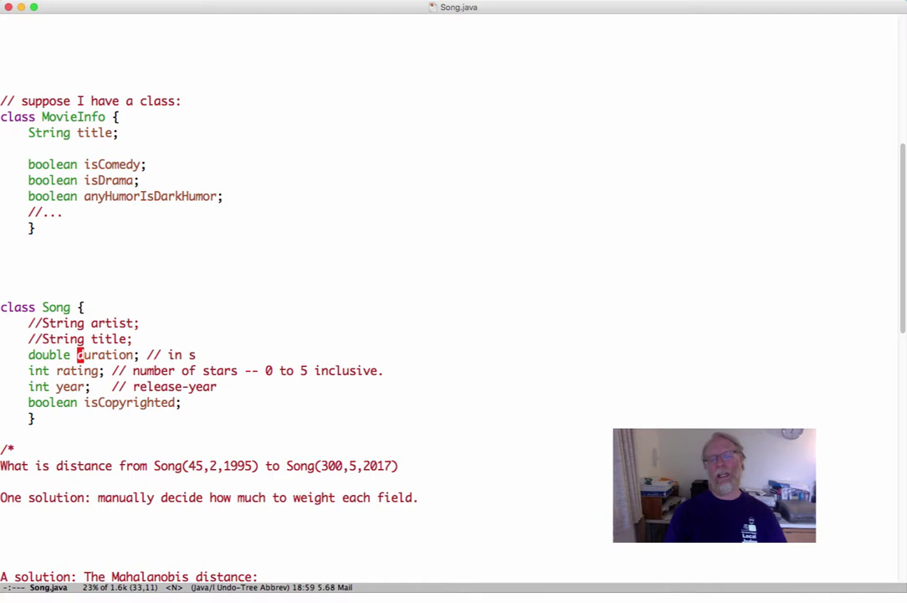
{"action": "key", "text": "ctrl+n"}
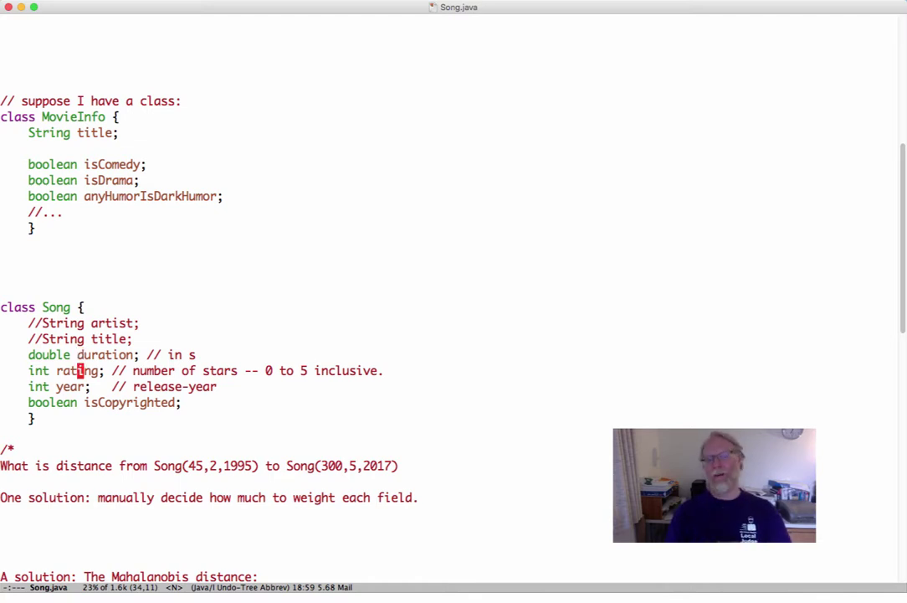
{"action": "key", "text": "ctrl+n"}
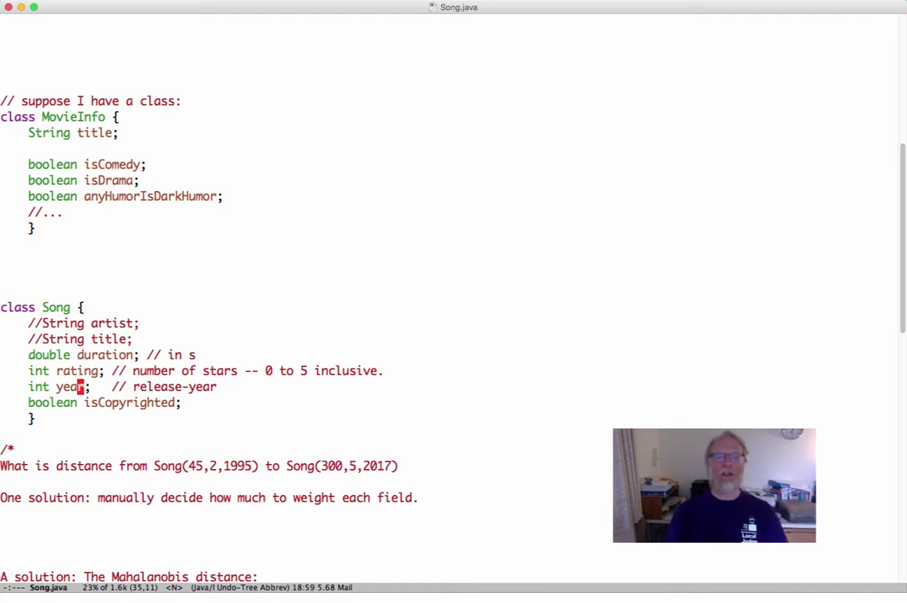
{"action": "key", "text": "ctrl+n"}
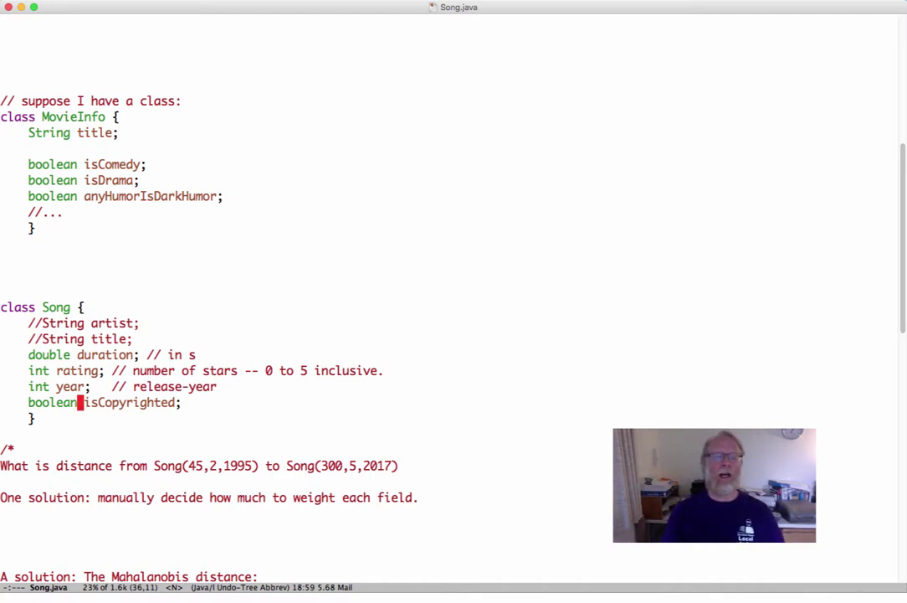
{"action": "key", "text": "ctrl+a"}
{"action": "key", "text": "Up"}
{"action": "key", "text": "Up"}
{"action": "key", "text": "Up"}
{"action": "key", "text": "Up"}
{"action": "key", "text": "Up"}
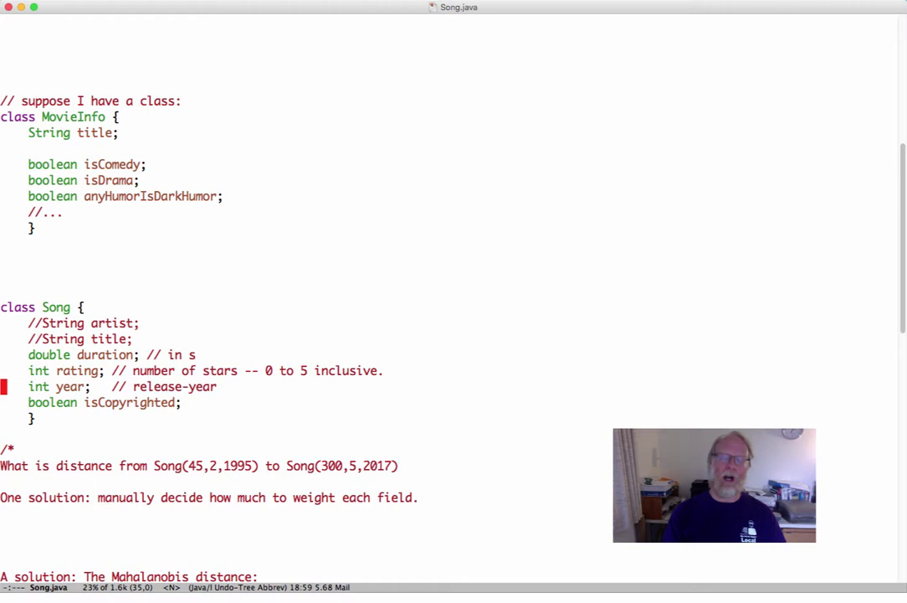
{"action": "key", "text": "alt+m"}
{"action": "key", "text": "Right"}
{"action": "key", "text": "Right"}
{"action": "key", "text": "Right"}
{"action": "key", "text": "Right"}
{"action": "key", "text": "Right"}
{"action": "key", "text": "Right"}
{"action": "key", "text": "Right"}
{"action": "key", "text": "Right"}
{"action": "key", "text": "Right"}
{"action": "key", "text": "Down"}
{"action": "key", "text": "Down"}
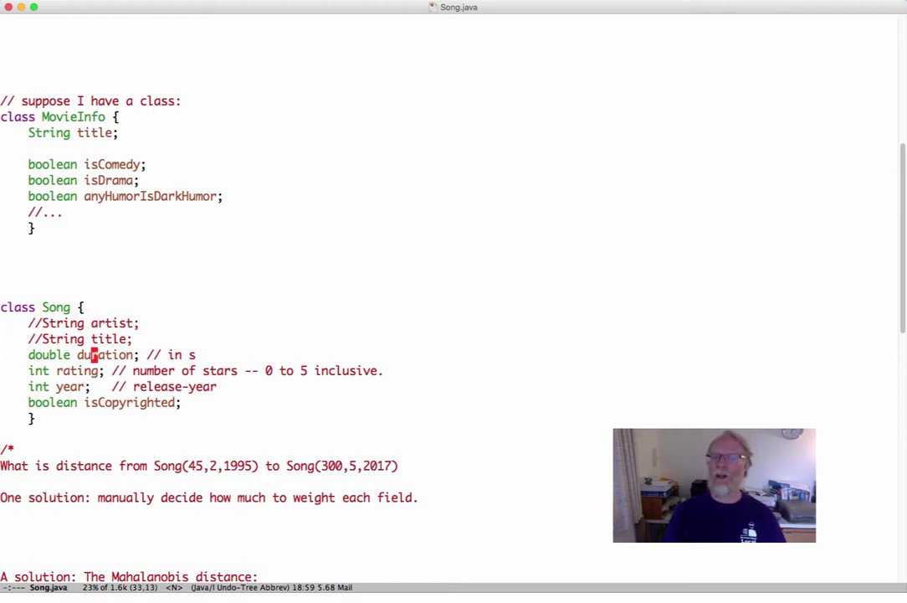
{"action": "key", "text": "Up"}
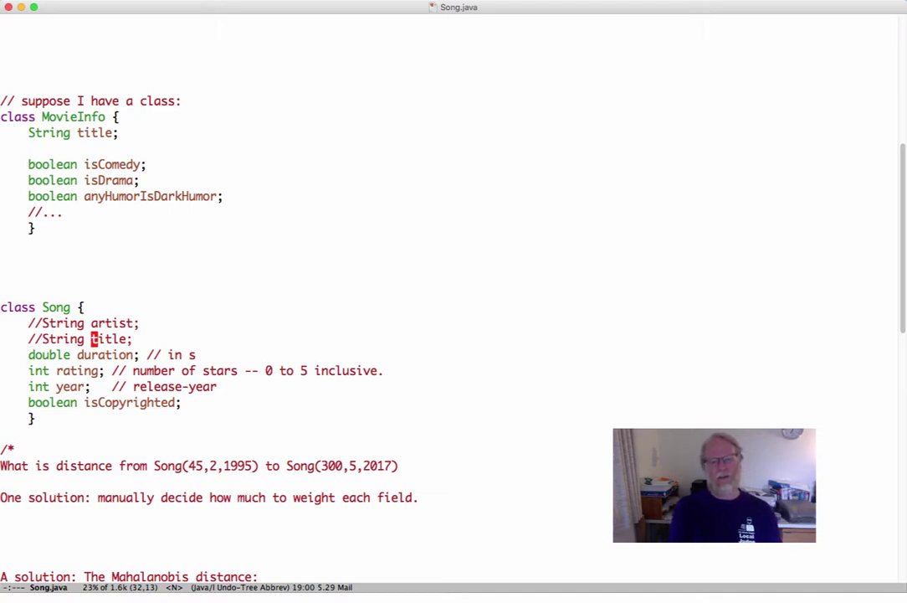
{"action": "key", "text": "ctrl+a"}
{"action": "key", "text": "Down"}
{"action": "key", "text": "Tab"}
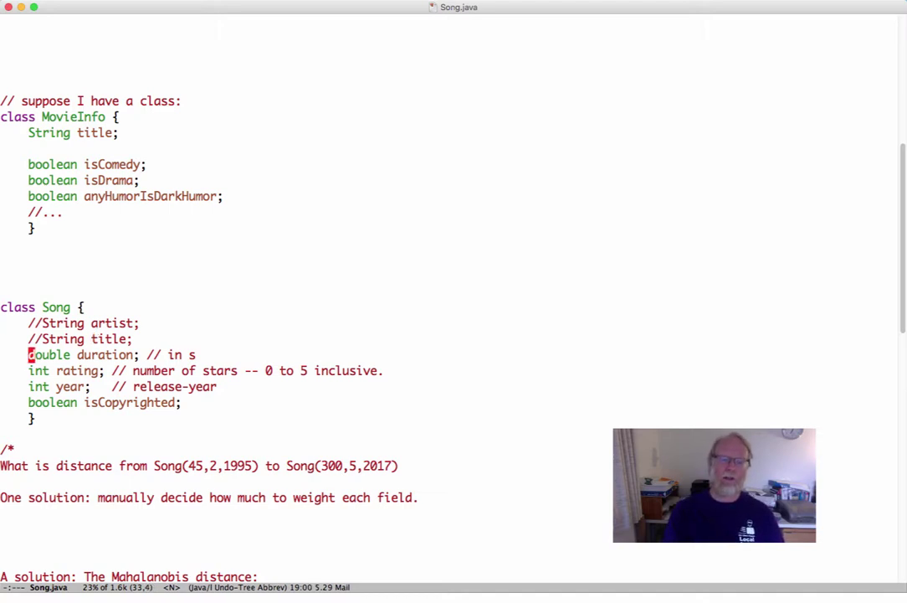
{"action": "key", "text": "Down"}
{"action": "key", "text": "Down"}
{"action": "key", "text": "Down"}
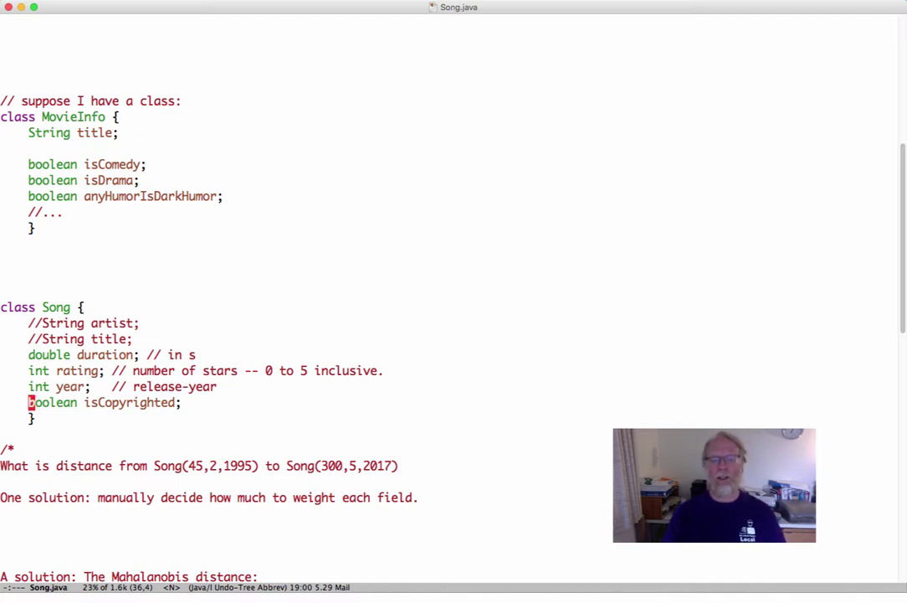
{"action": "key", "text": "Up"}
{"action": "key", "text": "Up"}
{"action": "key", "text": "Up"}
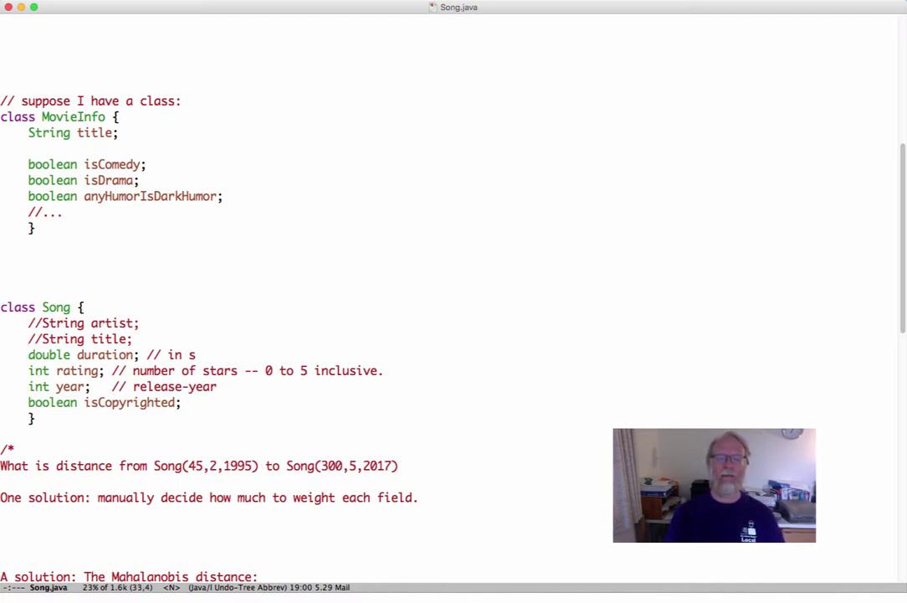
{"action": "key", "text": "Down"}
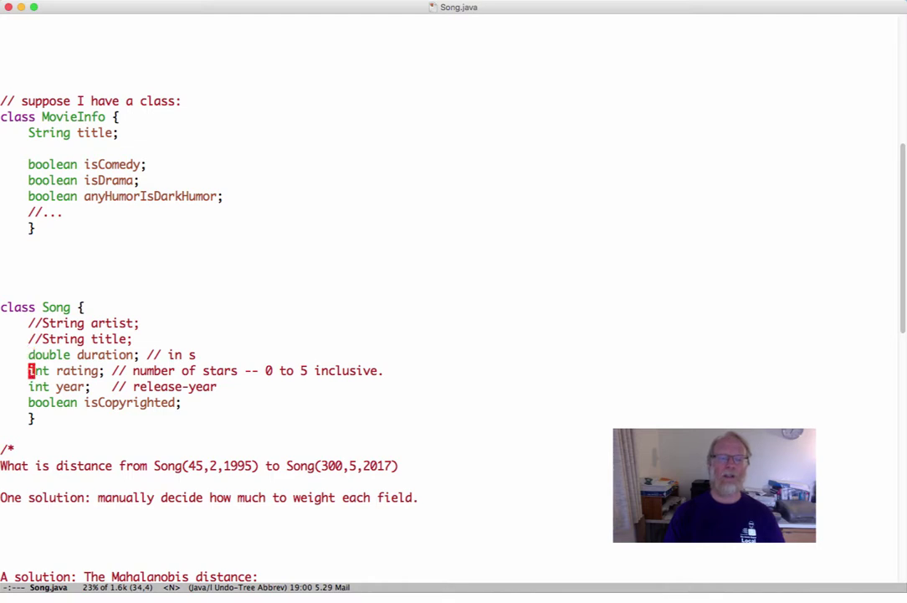
{"action": "key", "text": "Down"}
{"action": "key", "text": "Down"}
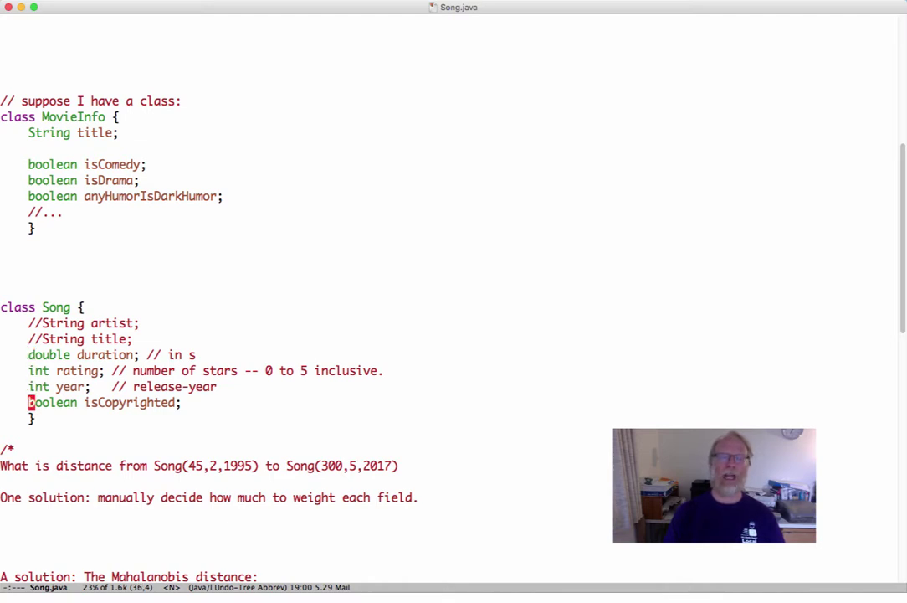
{"action": "key", "text": "Up"}
{"action": "key", "text": "Up"}
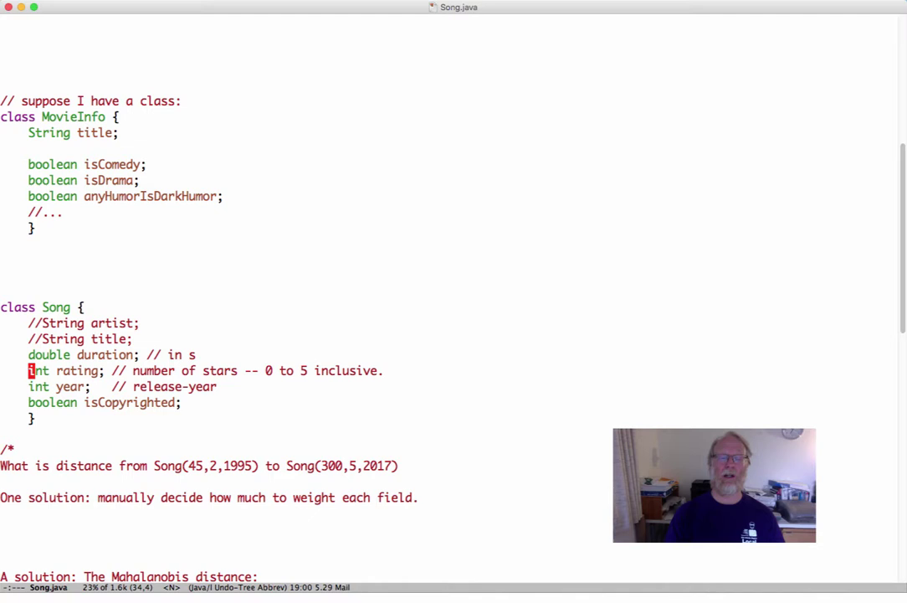
{"action": "key", "text": "Up"}
{"action": "key", "text": "Down"}
{"action": "key", "text": "Down"}
{"action": "key", "text": "Down"}
{"action": "key", "text": "Down"}
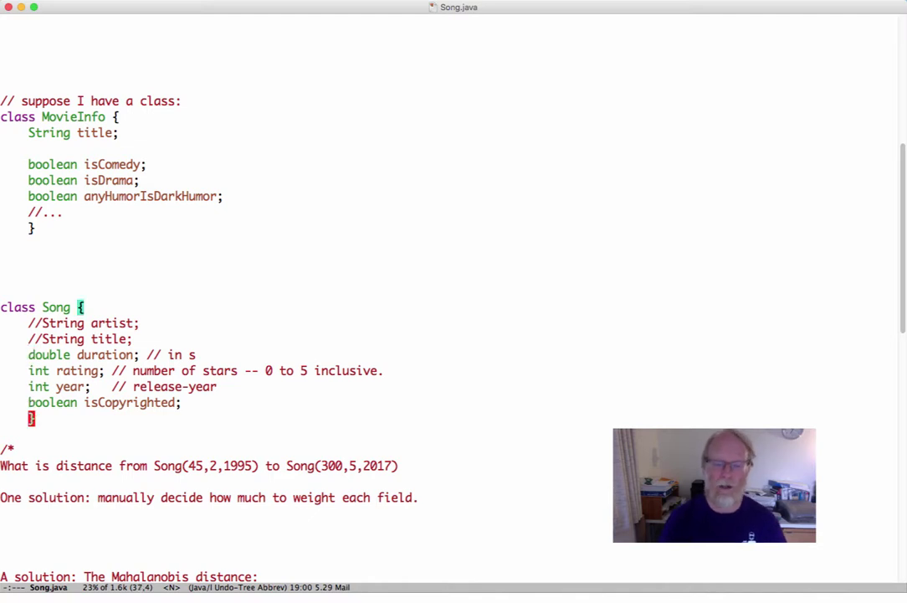
{"action": "key", "text": "Down"}
{"action": "key", "text": "Down"}
{"action": "key", "text": "Down"}
{"action": "key", "text": "Right"}
{"action": "key", "text": "Right"}
{"action": "key", "text": "Right"}
{"action": "key", "text": "Right"}
{"action": "key", "text": "Right"}
{"action": "key", "text": "Right"}
{"action": "key", "text": "Right"}
{"action": "key", "text": "Right"}
{"action": "key", "text": "Right"}
{"action": "key", "text": "Right"}
{"action": "key", "text": "Right"}
{"action": "key", "text": "Right"}
{"action": "key", "text": "Right"}
{"action": "key", "text": "Right"}
{"action": "key", "text": "Right"}
{"action": "key", "text": "Right"}
{"action": "key", "text": "Right"}
{"action": "key", "text": "Right"}
{"action": "key", "text": "Right"}
{"action": "key", "text": "Right"}
{"action": "key", "text": "Right"}
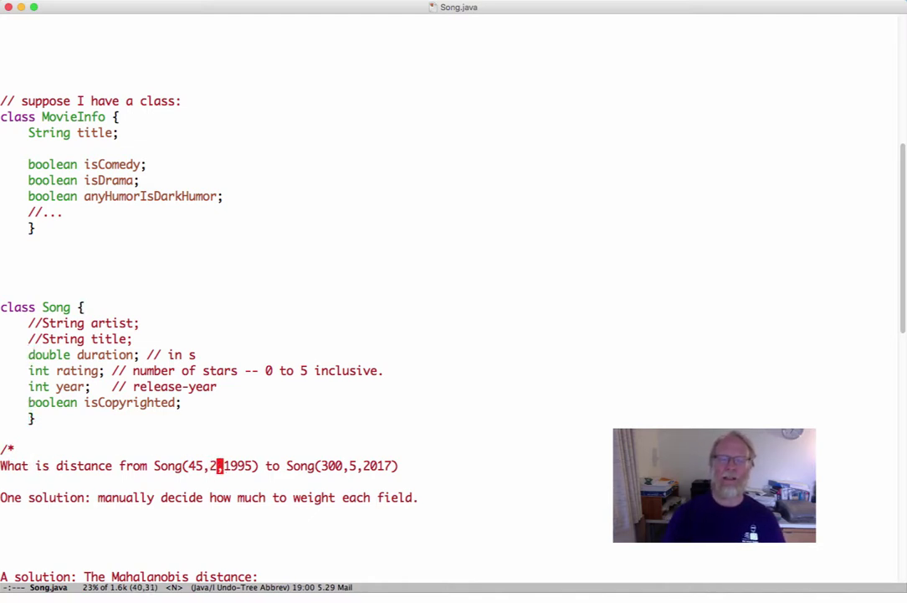
Add ',false' after 1995 and ',true' at line end: Song(45,2,1995,false) and Song(300,5,2017,true).
{"action": "type", "text": "i,false"}
{"action": "key", "text": "Escape"}
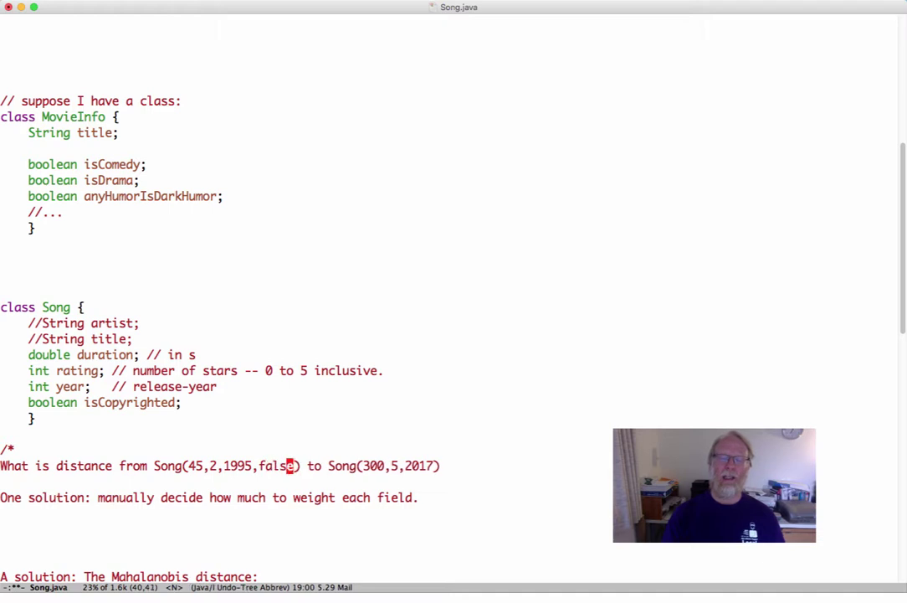
{"action": "type", "text": "$i,true"}
{"action": "key", "text": "Escape"}
Move the cursor back along the question line onto the first Song.
{"action": "key", "text": "0"}
{"action": "key", "text": "w"}
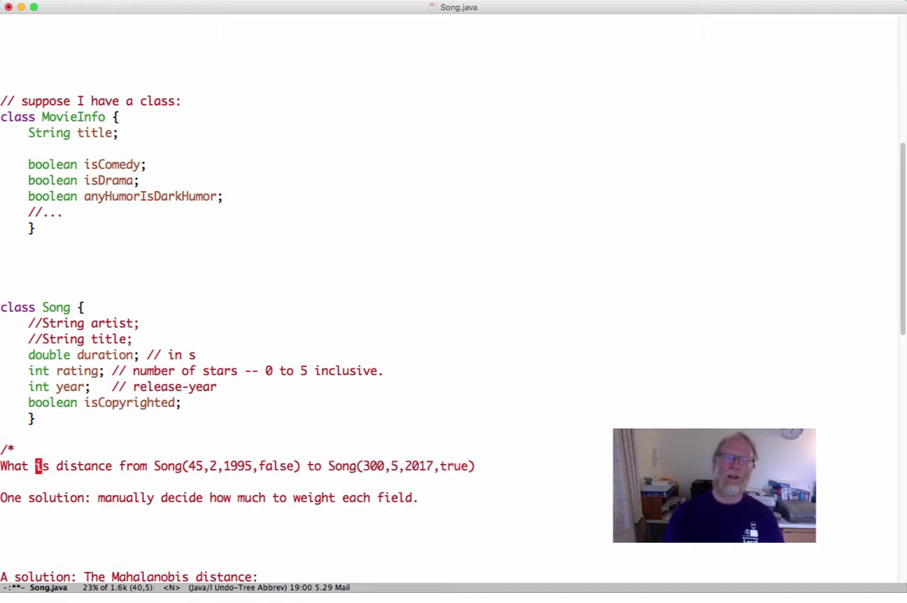
{"action": "key", "text": "w"}
{"action": "key", "text": "w"}
{"action": "key", "text": "w"}
{"action": "key", "text": "w"}
{"action": "key", "text": "b"}
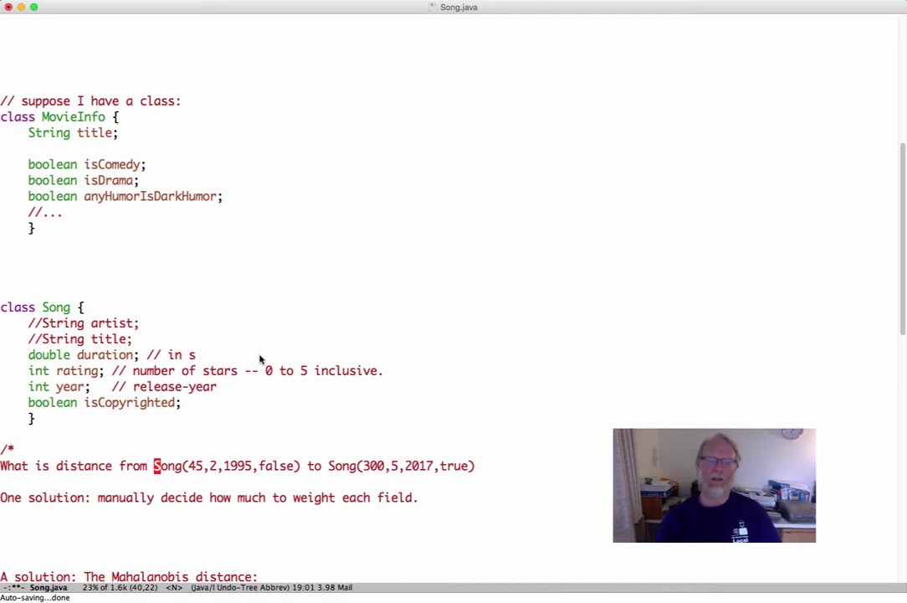
{"action": "key", "text": "ctrl+n"}
{"action": "key", "text": "ctrl+n"}
{"action": "key", "text": "ctrl+n"}
{"action": "key", "text": "ctrl+p"}
{"action": "key", "text": "ctrl+p"}
{"action": "key", "text": "ctrl+p"}
{"action": "key", "text": "alt+f"}
{"action": "key", "text": "alt+f"}
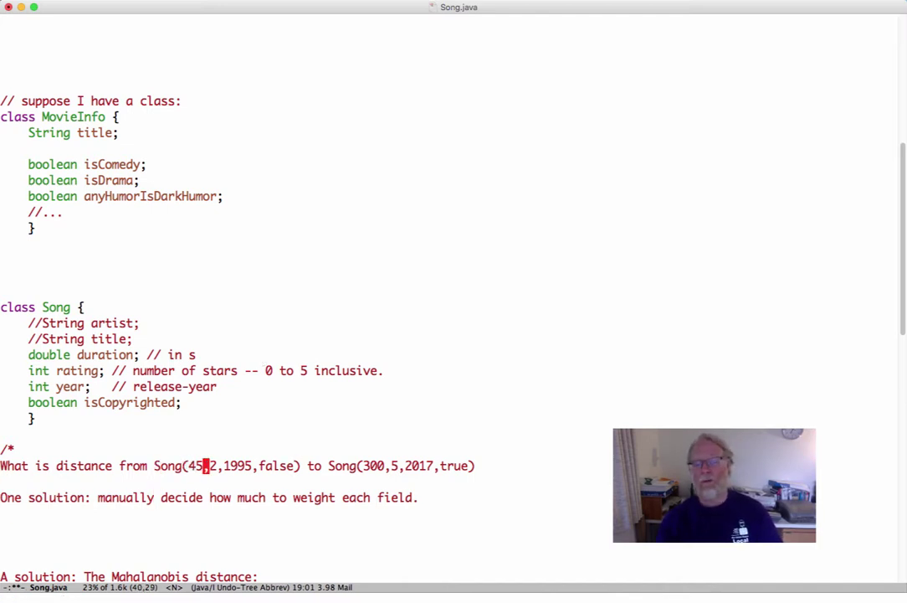
{"action": "key", "text": "alt+f"}
{"action": "key", "text": "alt+f"}
{"action": "key", "text": "ctrl+f"}
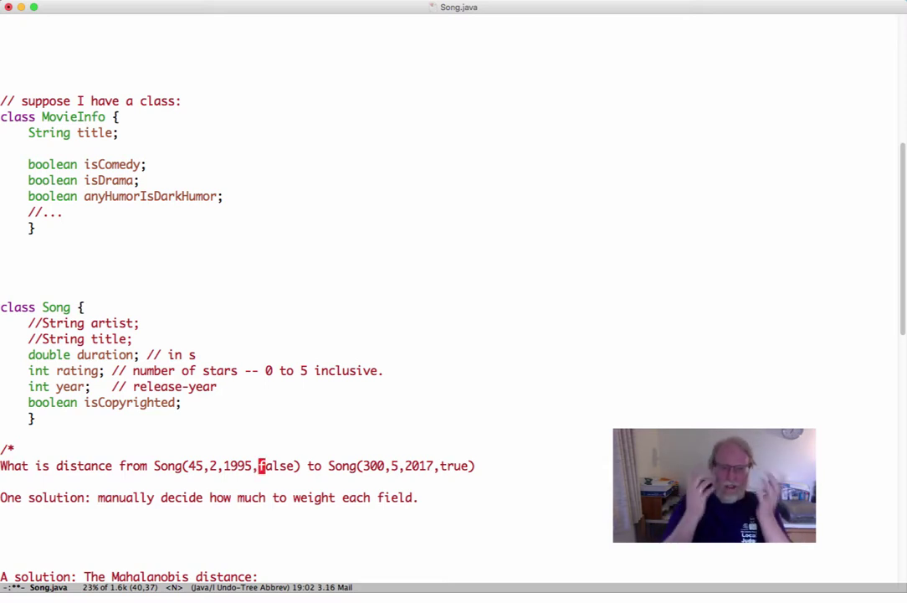
{"action": "key", "text": "ctrl+a"}
{"action": "key", "text": "Up"}
{"action": "key", "text": "Up"}
{"action": "key", "text": "Up"}
{"action": "key", "text": "Up"}
{"action": "key", "text": "Up"}
{"action": "key", "text": "Up"}
{"action": "key", "text": "Up"}
{"action": "key", "text": "Up"}
{"action": "key", "text": "Up"}
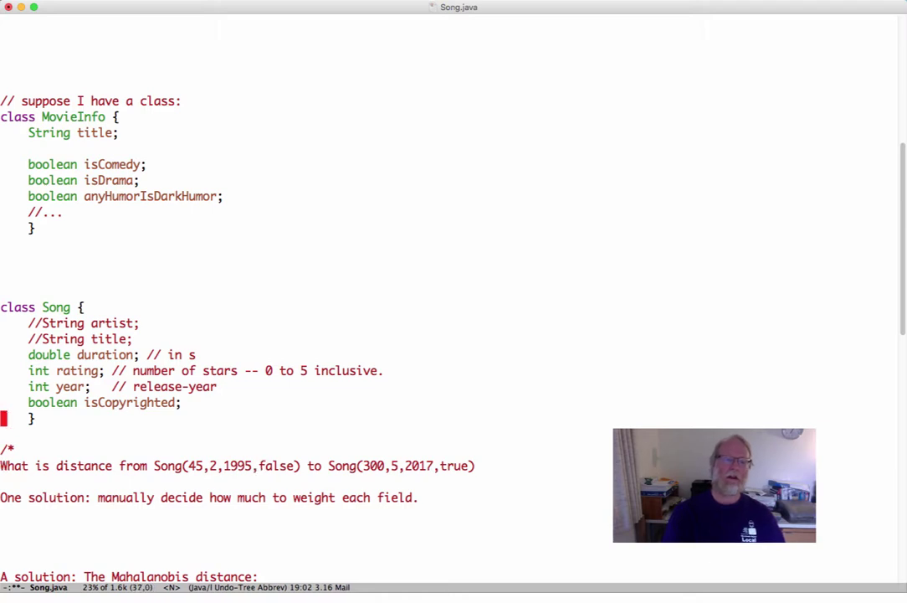
{"action": "key", "text": "Tab"}
{"action": "key", "text": "Down"}
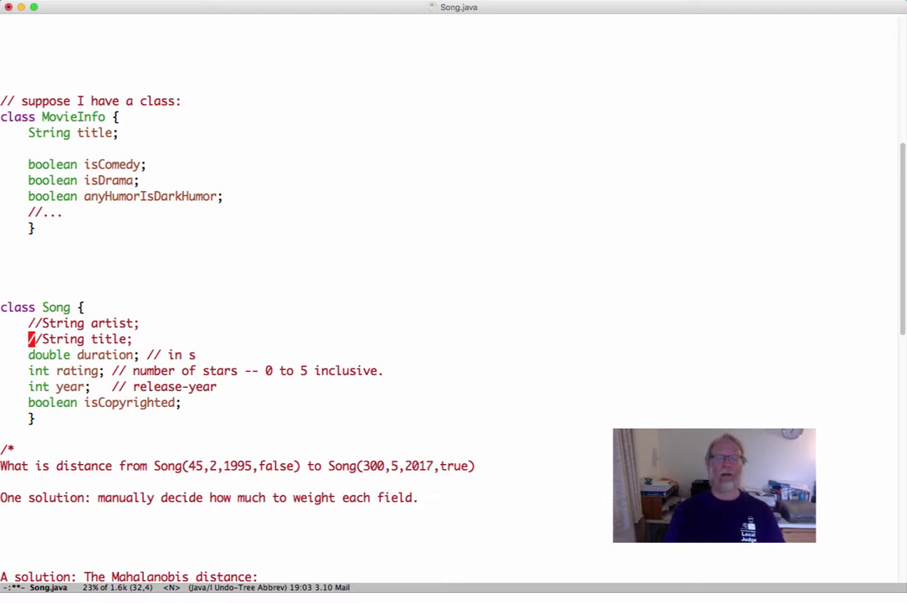
{"action": "key", "text": "Down"}
{"action": "key", "text": "Down"}
{"action": "key", "text": "Down"}
{"action": "key", "text": "Down"}
{"action": "key", "text": "Down"}
{"action": "key", "text": "Down"}
{"action": "key", "text": "Down"}
{"action": "key", "text": "Down"}
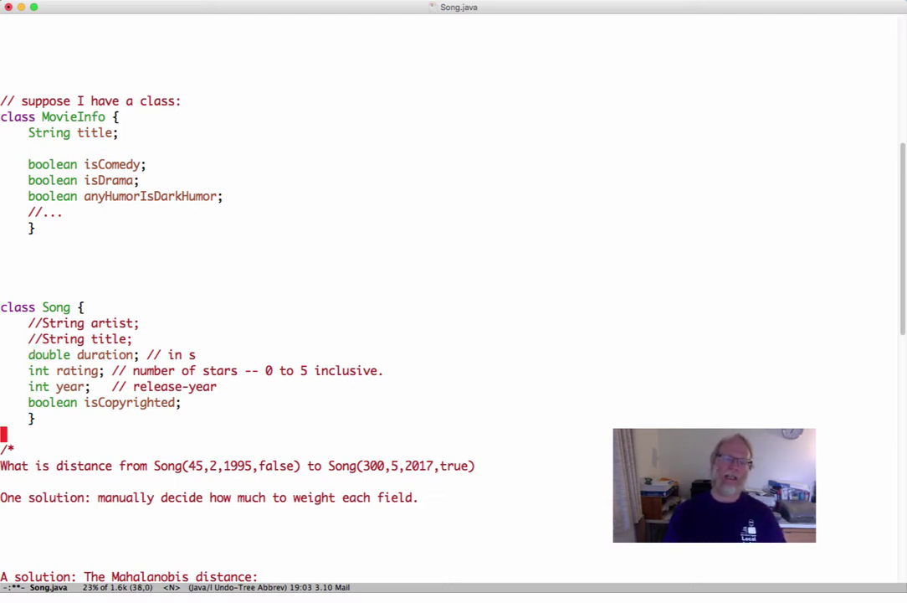
{"action": "key", "text": "Right"}
{"action": "key", "text": "Right"}
{"action": "key", "text": "Right"}
{"action": "key", "text": "Right"}
{"action": "key", "text": "Right"}
{"action": "key", "text": "Right"}
{"action": "key", "text": "Right"}
{"action": "key", "text": "Right"}
{"action": "key", "text": "Right"}
{"action": "key", "text": "Right"}
{"action": "key", "text": "Right"}
{"action": "key", "text": "Right"}
{"action": "key", "text": "Right"}
{"action": "key", "text": "Right"}
{"action": "key", "text": "Right"}
{"action": "key", "text": "Right"}
{"action": "key", "text": "Right"}
{"action": "key", "text": "Right"}
{"action": "key", "text": "Right"}
{"action": "key", "text": "Right"}
{"action": "key", "text": "Right"}
{"action": "key", "text": "Right"}
{"action": "key", "text": "Right"}
{"action": "key", "text": "Right"}
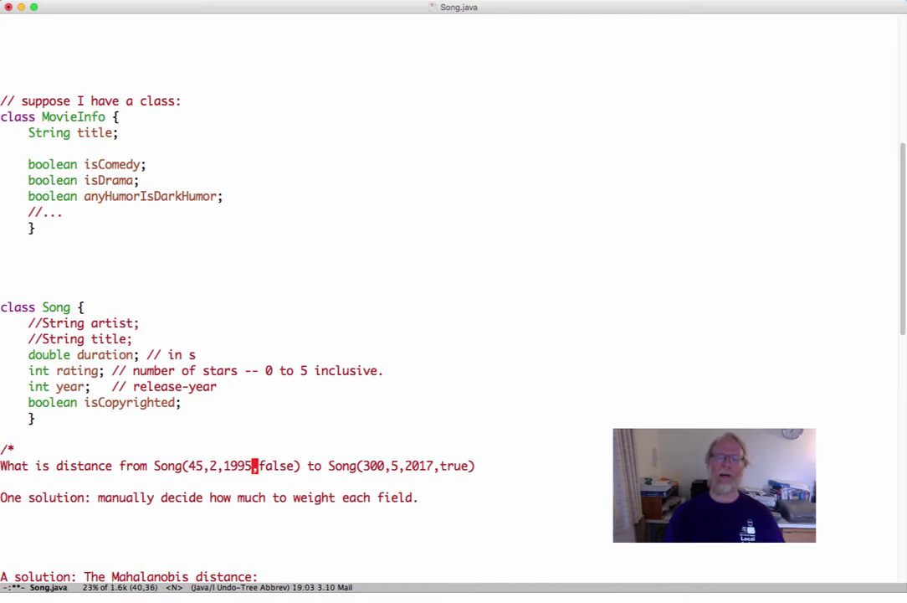
{"action": "key", "text": "Left"}
{"action": "key", "text": "Left"}
{"action": "key", "text": "Left"}
{"action": "key", "text": "Left"}
{"action": "key", "text": "Left"}
{"action": "key", "text": "Left"}
{"action": "key", "text": "Left"}
{"action": "key", "text": "Left"}
{"action": "key", "text": "Left"}
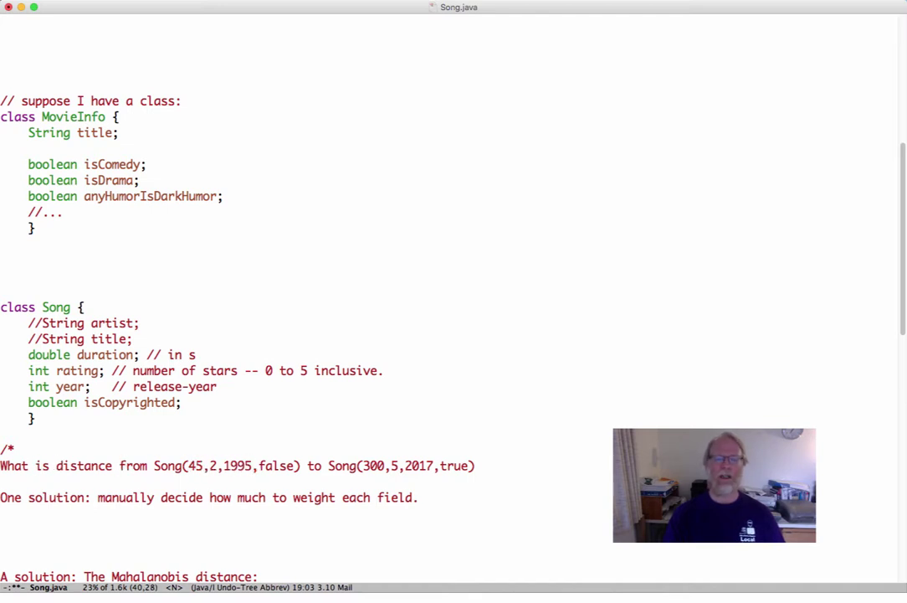
{"action": "key", "text": "Right"}
{"action": "key", "text": "Right"}
{"action": "key", "text": "Right"}
{"action": "key", "text": "Right"}
{"action": "key", "text": "Right"}
{"action": "key", "text": "Right"}
{"action": "key", "text": "Right"}
{"action": "key", "text": "Right"}
{"action": "key", "text": "Right"}
{"action": "key", "text": "Right"}
{"action": "key", "text": "Right"}
{"action": "key", "text": "Right"}
{"action": "key", "text": "Right"}
{"action": "key", "text": "Right"}
{"action": "key", "text": "Right"}
{"action": "key", "text": "Right"}
{"action": "key", "text": "Right"}
{"action": "key", "text": "Right"}
{"action": "key", "text": "Right"}
{"action": "key", "text": "Right"}
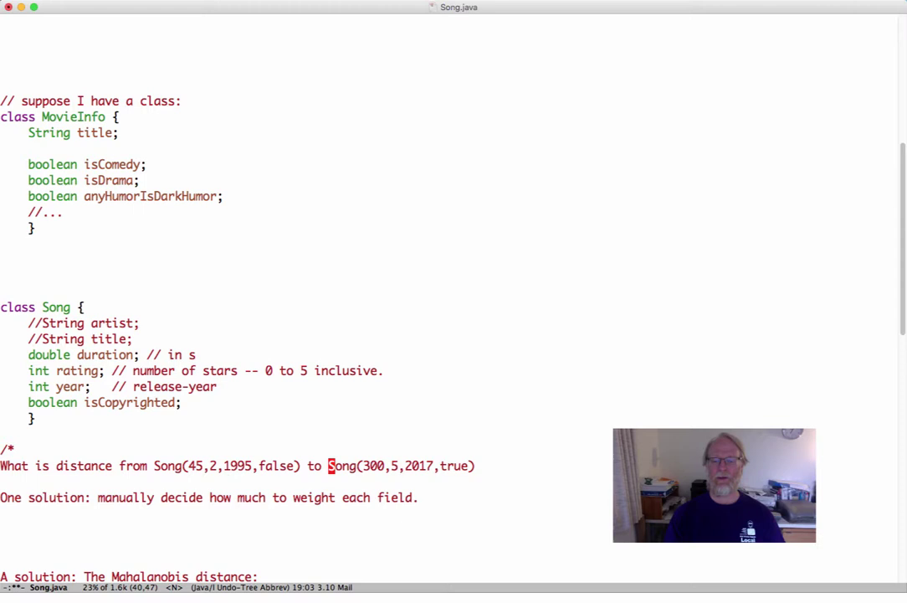
{"action": "key", "text": "Left"}
{"action": "key", "text": "Left"}
{"action": "key", "text": "Left"}
{"action": "key", "text": "Left"}
{"action": "key", "text": "Left"}
{"action": "key", "text": "Left"}
{"action": "key", "text": "Left"}
{"action": "key", "text": "Left"}
{"action": "key", "text": "Left"}
{"action": "key", "text": "Left"}
{"action": "key", "text": "Left"}
{"action": "key", "text": "Left"}
{"action": "key", "text": "Left"}
{"action": "key", "text": "Left"}
{"action": "key", "text": "Left"}
{"action": "key", "text": "Left"}
{"action": "key", "text": "Left"}
{"action": "key", "text": "Left"}
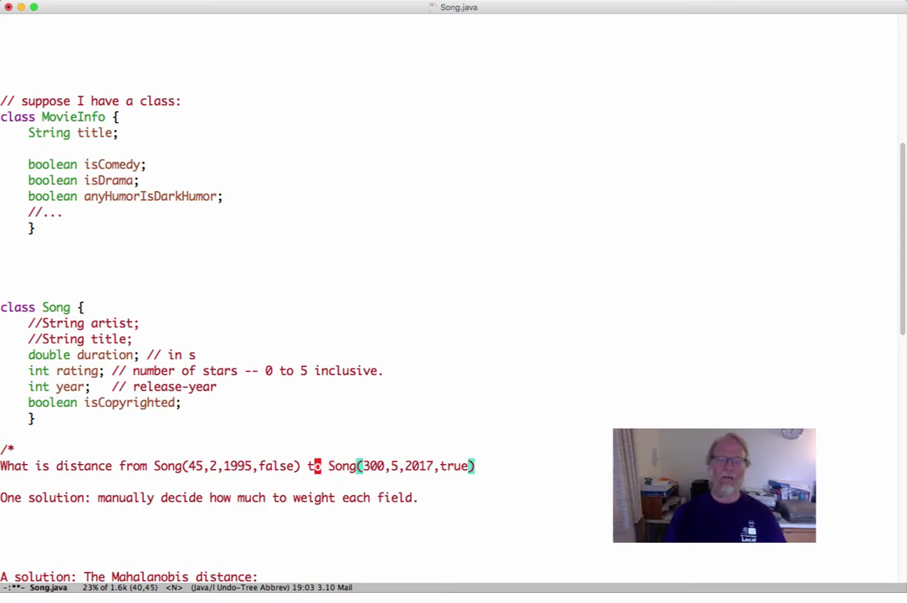
{"action": "key", "text": "Right"}
{"action": "key", "text": "Right"}
{"action": "key", "text": "Right"}
{"action": "key", "text": "Right"}
{"action": "key", "text": "Right"}
{"action": "key", "text": "Right"}
{"action": "key", "text": "Right"}
{"action": "key", "text": "Right"}
{"action": "key", "text": "Right"}
{"action": "key", "text": "Right"}
{"action": "key", "text": "Right"}
{"action": "key", "text": "Right"}
{"action": "key", "text": "Right"}
{"action": "key", "text": "Right"}
{"action": "key", "text": "Right"}
{"action": "key", "text": "Right"}
{"action": "key", "text": "Right"}
{"action": "key", "text": "Right"}
{"action": "key", "text": "Right"}
{"action": "key", "text": "Right"}
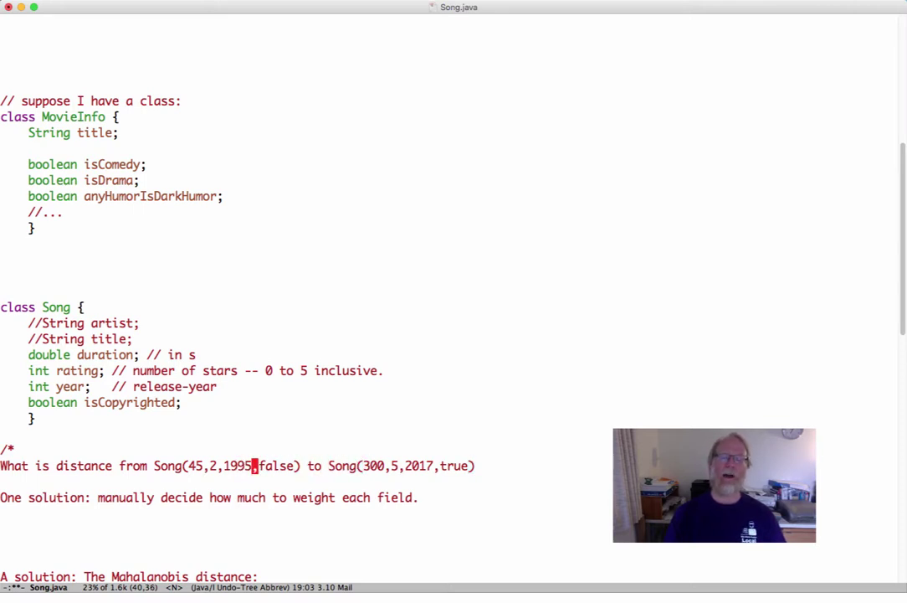
{"action": "key", "text": "Right"}
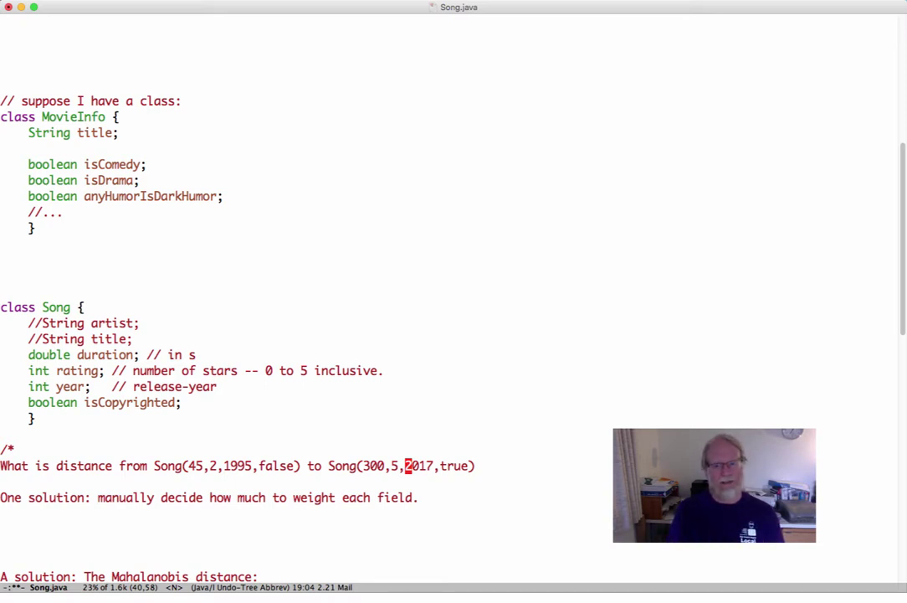
{"action": "key", "text": "ctrl+a"}
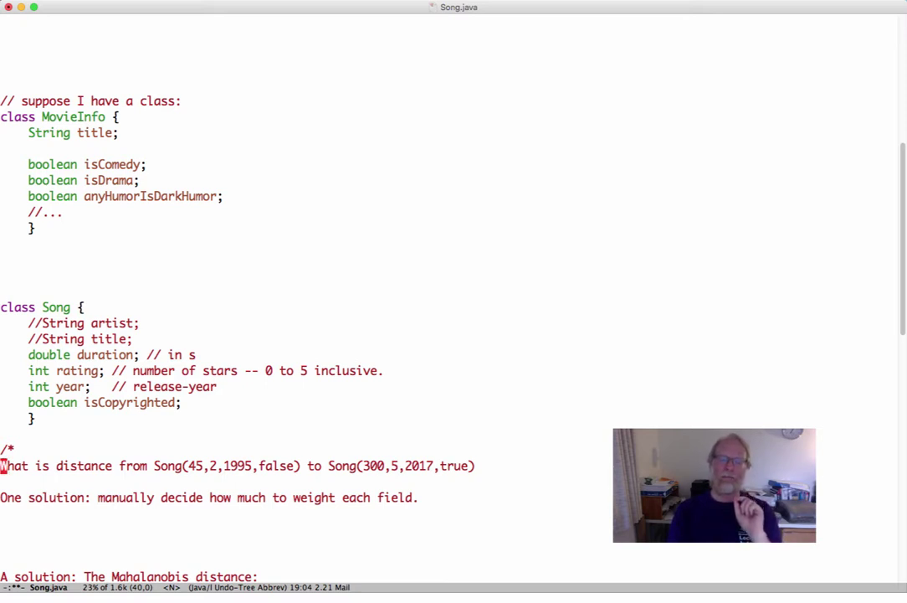
{"action": "key", "text": "w"}
{"action": "key", "text": "w"}
{"action": "key", "text": "w"}
{"action": "key", "text": "w"}
{"action": "key", "text": "w"}
{"action": "key", "text": "w"}
{"action": "key", "text": "w"}
{"action": "key", "text": "w"}
{"action": "key", "text": "h"}
{"action": "key", "text": "h"}
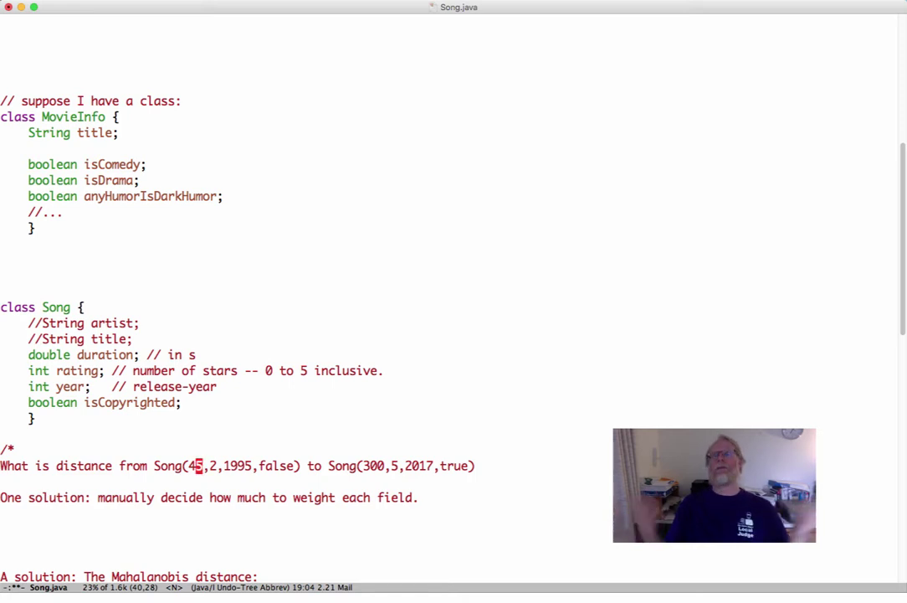
{"action": "left_click", "coordinate": [3, 466]}
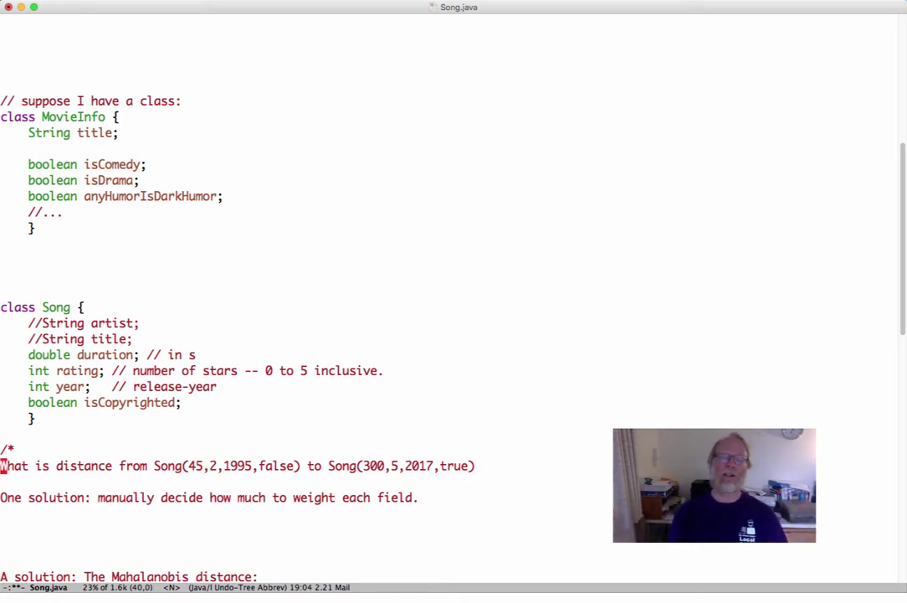
{"action": "key", "text": "Down"}
{"action": "key", "text": "Down"}
{"action": "key", "text": "Down"}
{"action": "key", "text": "Down"}
{"action": "key", "text": "Down"}
{"action": "key", "text": "Down"}
{"action": "key", "text": "Down"}
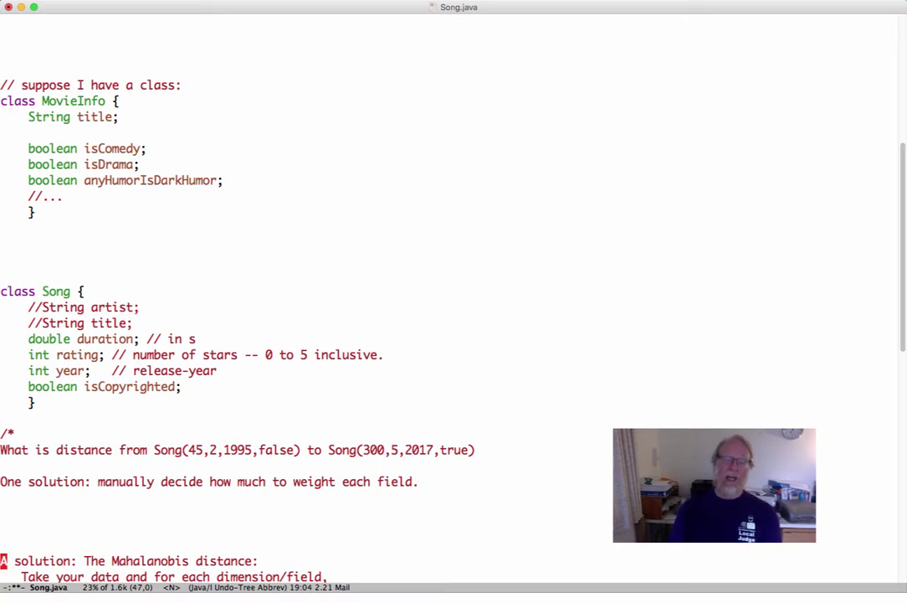
Highlight the 'Take your data' line and the mean line together in visual-line mode.
{"action": "key", "text": "Down"}
{"action": "key", "text": "Down"}
{"action": "key", "text": "Down"}
{"action": "key", "text": "Down"}
{"action": "key", "text": "Down"}
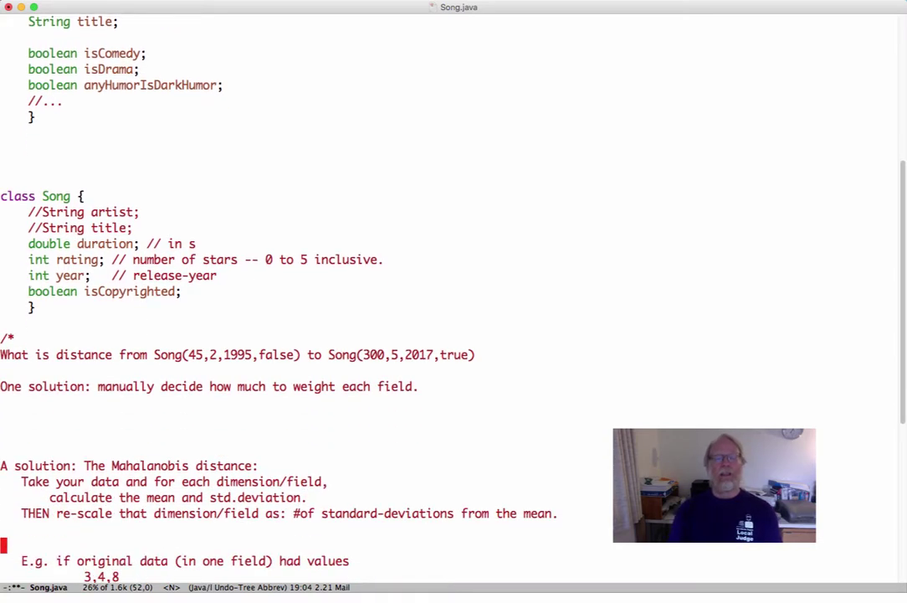
{"action": "key", "text": "Up"}
{"action": "key", "text": "Up"}
{"action": "key", "text": "Up"}
{"action": "key", "text": "Up"}
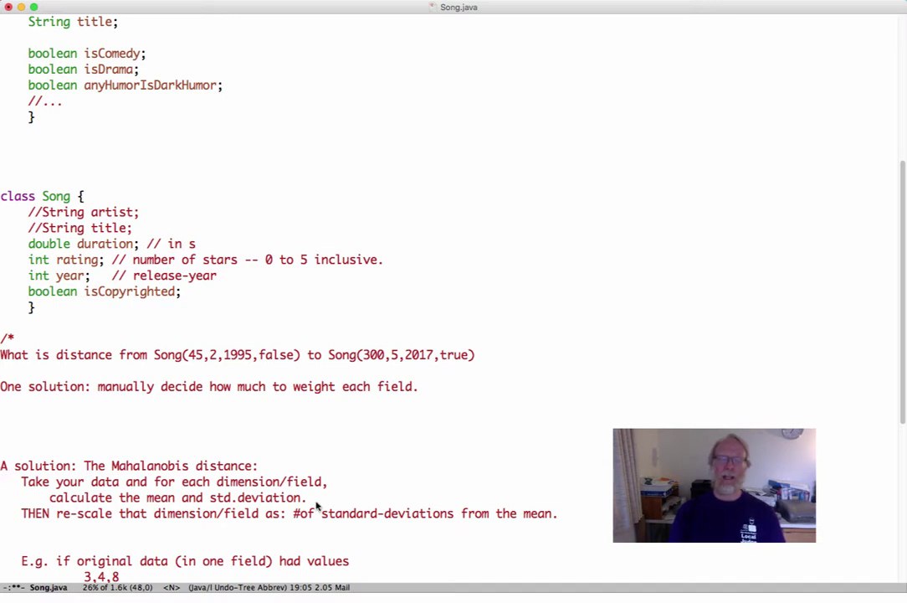
{"action": "key", "text": "j"}
{"action": "key", "text": "V"}
{"action": "key", "text": "k"}
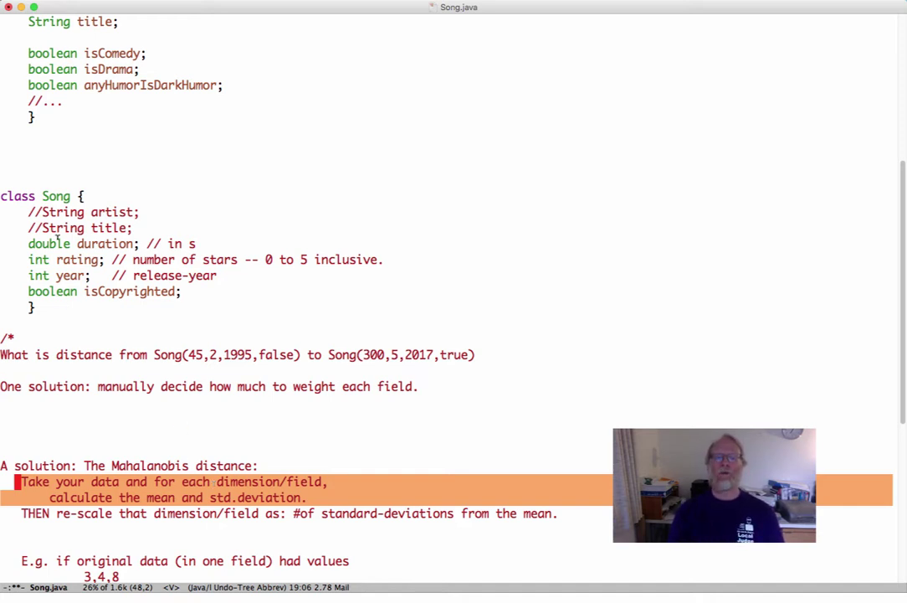
{"action": "left_click_drag", "start_coordinate": [57, 242], "coordinate": [125, 243]}
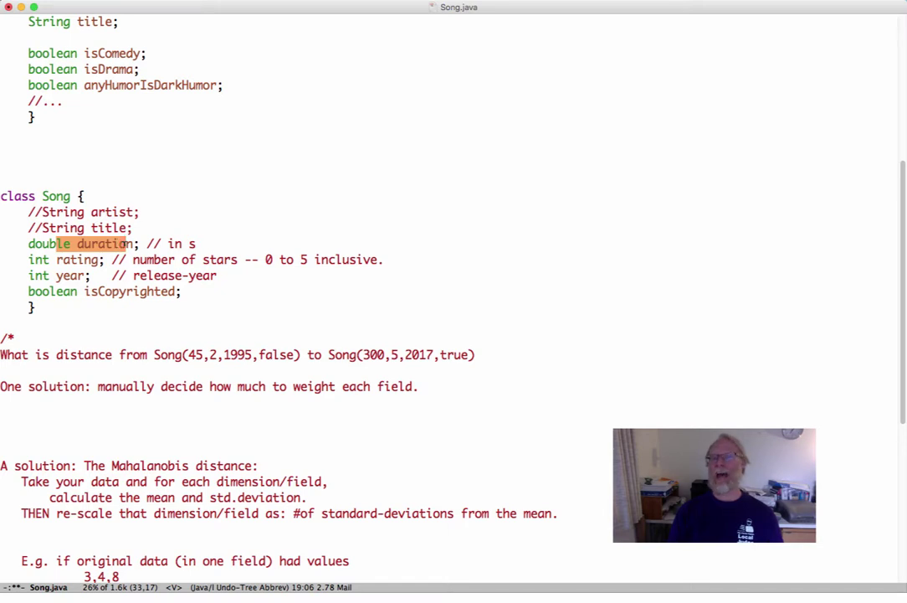
{"action": "left_click_drag", "start_coordinate": [30, 260], "coordinate": [172, 261]}
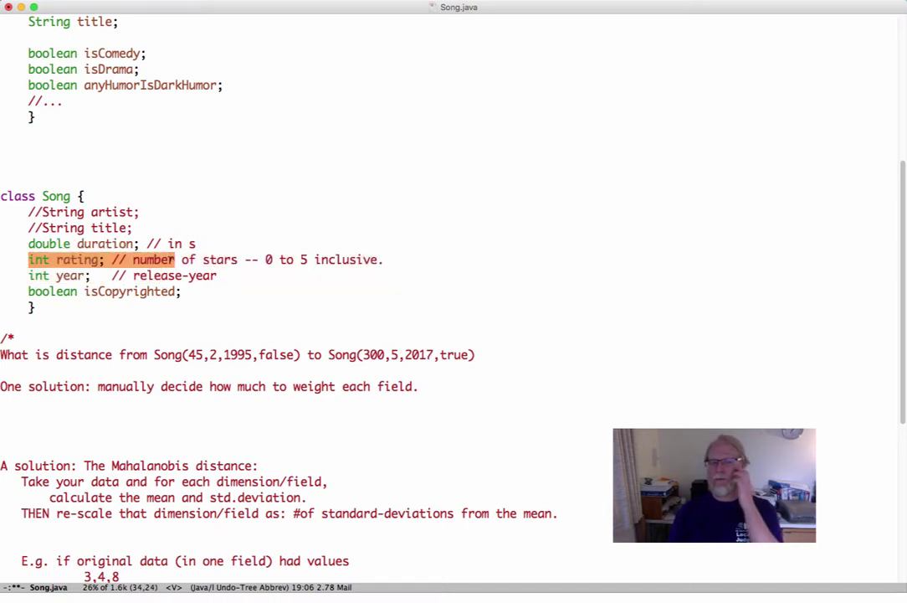
{"action": "left_click_drag", "start_coordinate": [37, 275], "coordinate": [155, 277]}
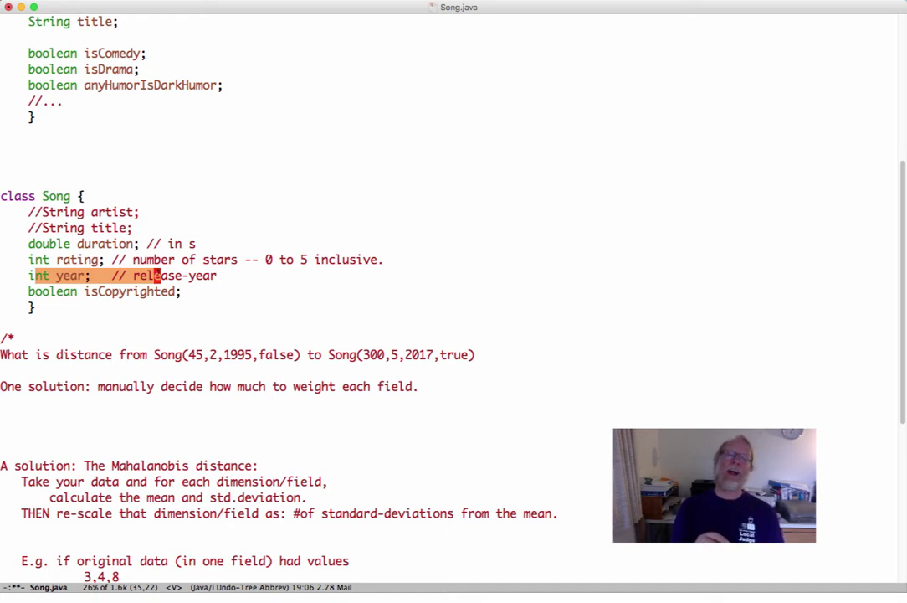
{"action": "left_click", "coordinate": [66, 275]}
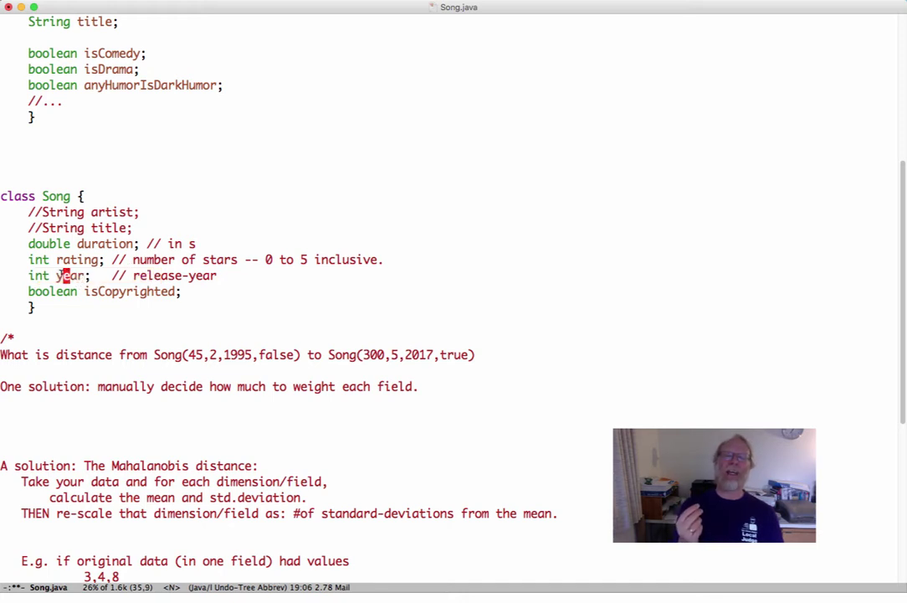
{"action": "left_click_drag", "start_coordinate": [58, 276], "coordinate": [156, 275]}
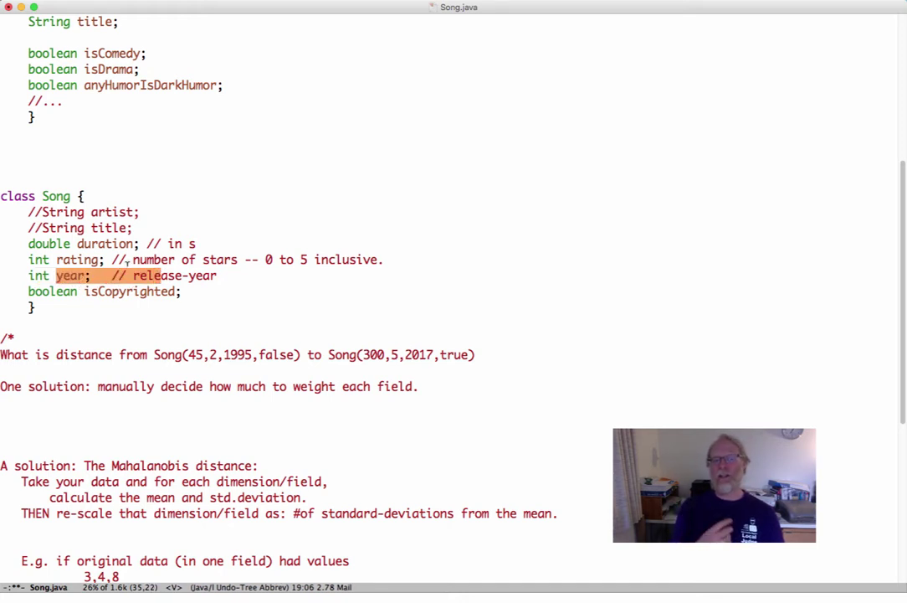
{"action": "left_click_drag", "start_coordinate": [44, 260], "coordinate": [178, 260]}
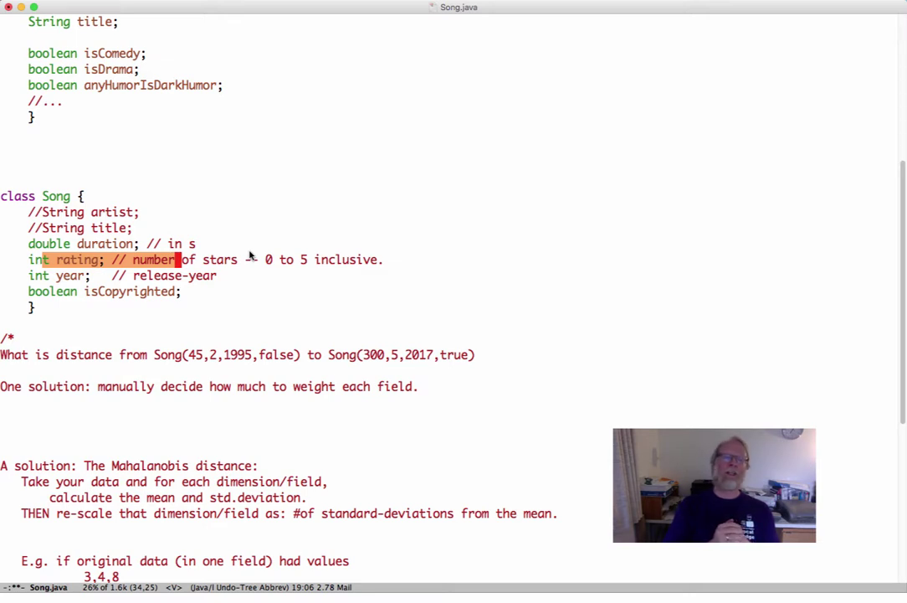
{"action": "left_click", "coordinate": [312, 498]}
{"action": "key", "text": "shift+v"}
{"action": "key", "text": "k"}
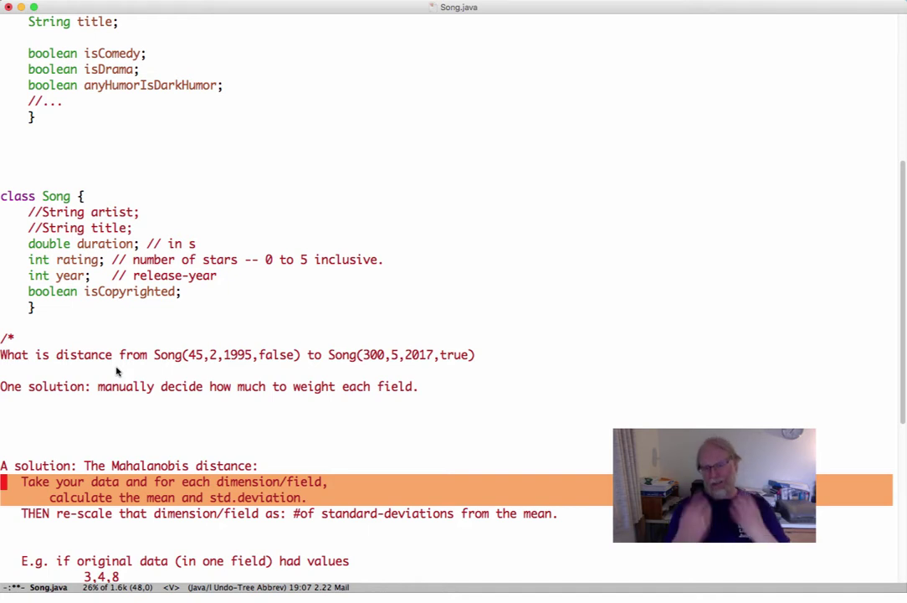
{"action": "left_click", "coordinate": [73, 529]}
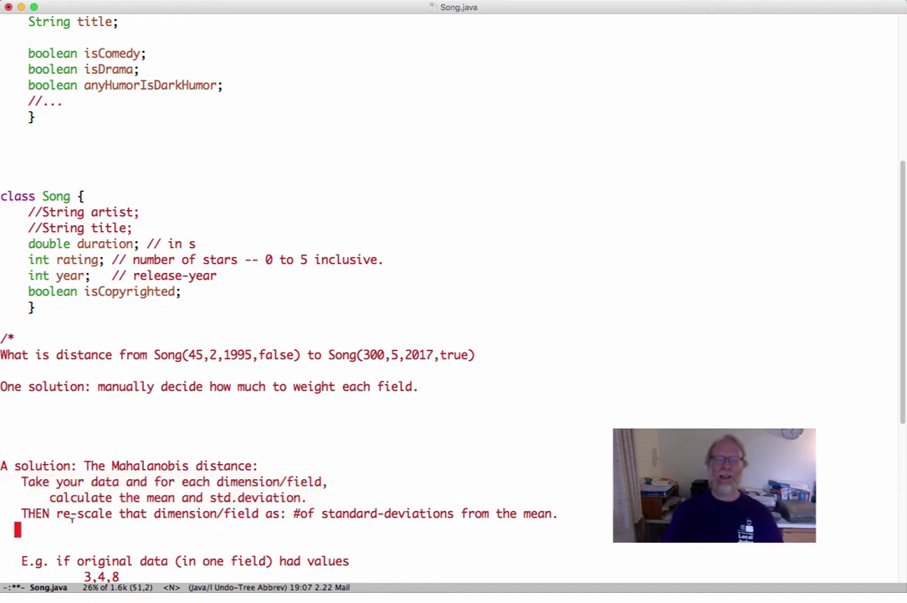